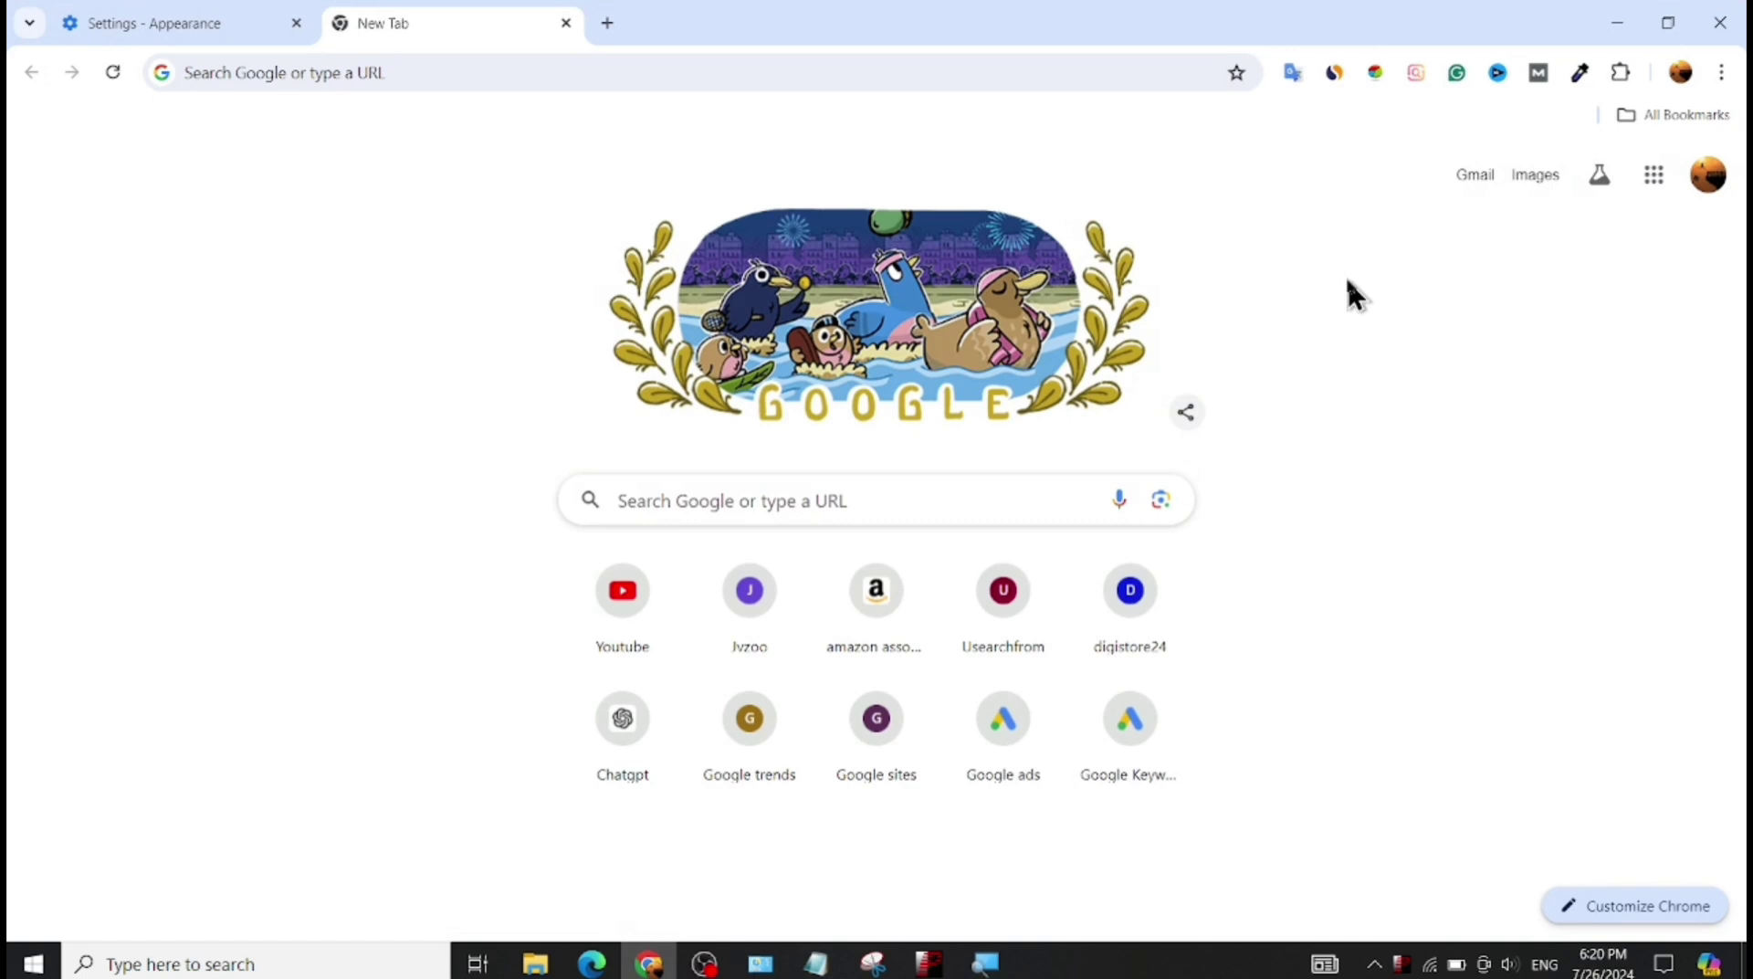
Search the web for "facebook" and open the Facebook login page from the results.
left_click(920, 68)
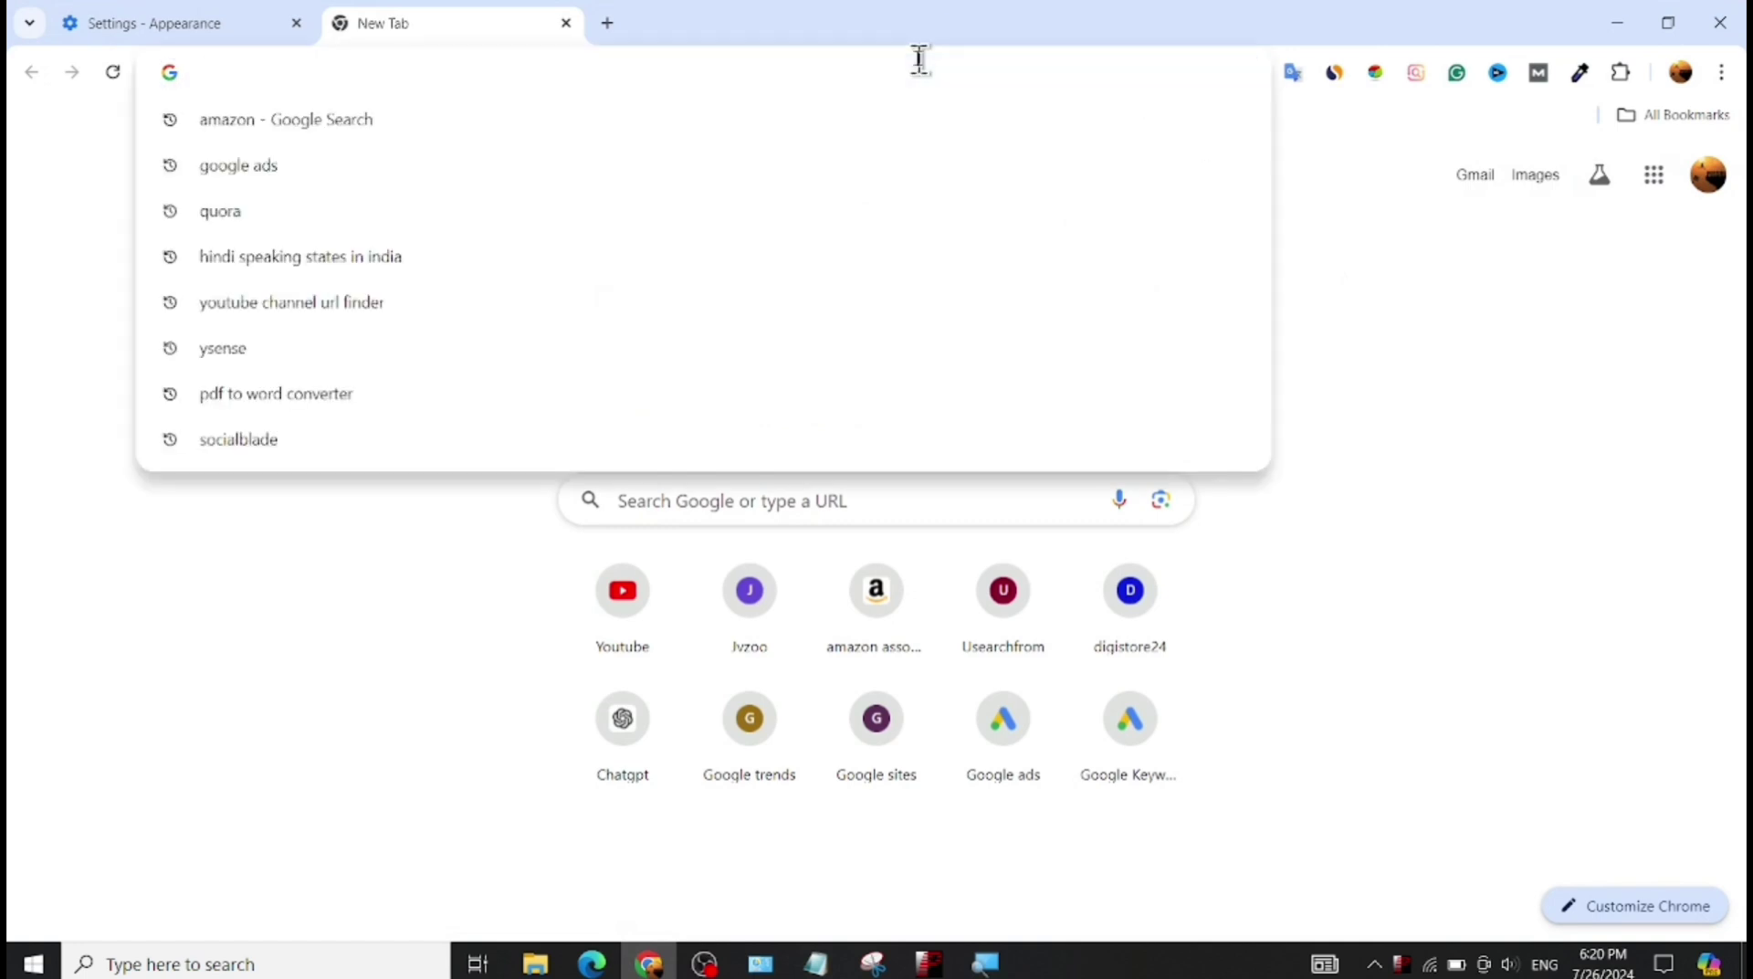
type("facebook")
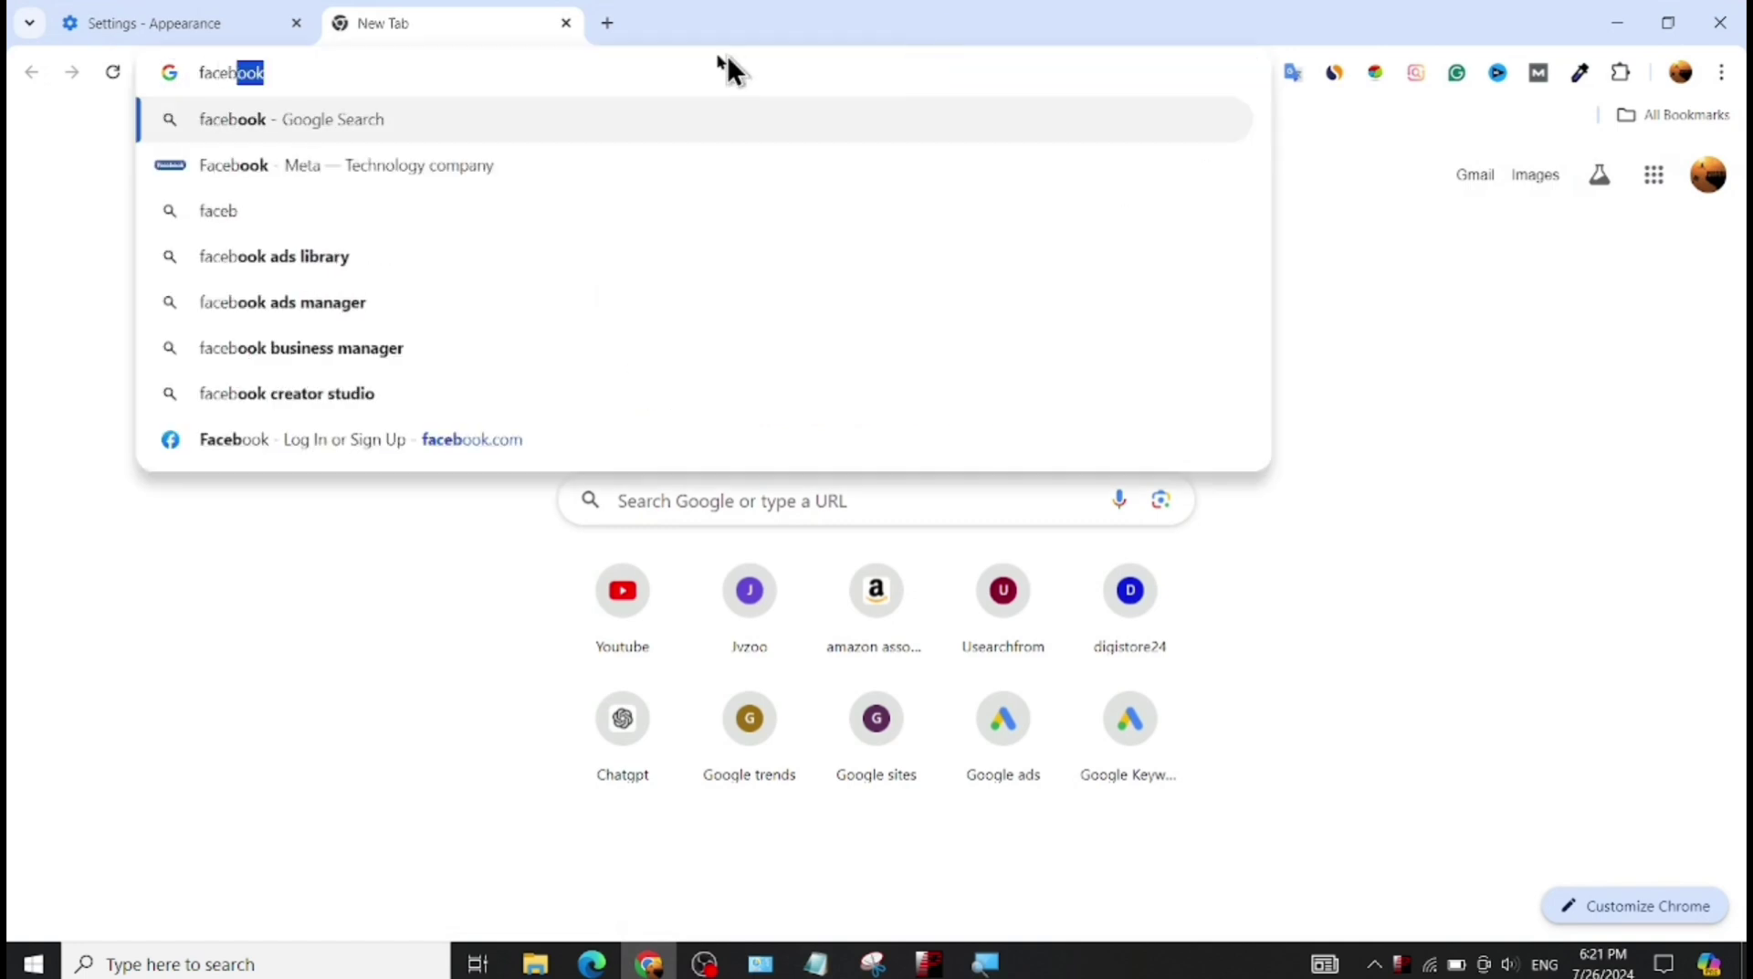
key("Return")
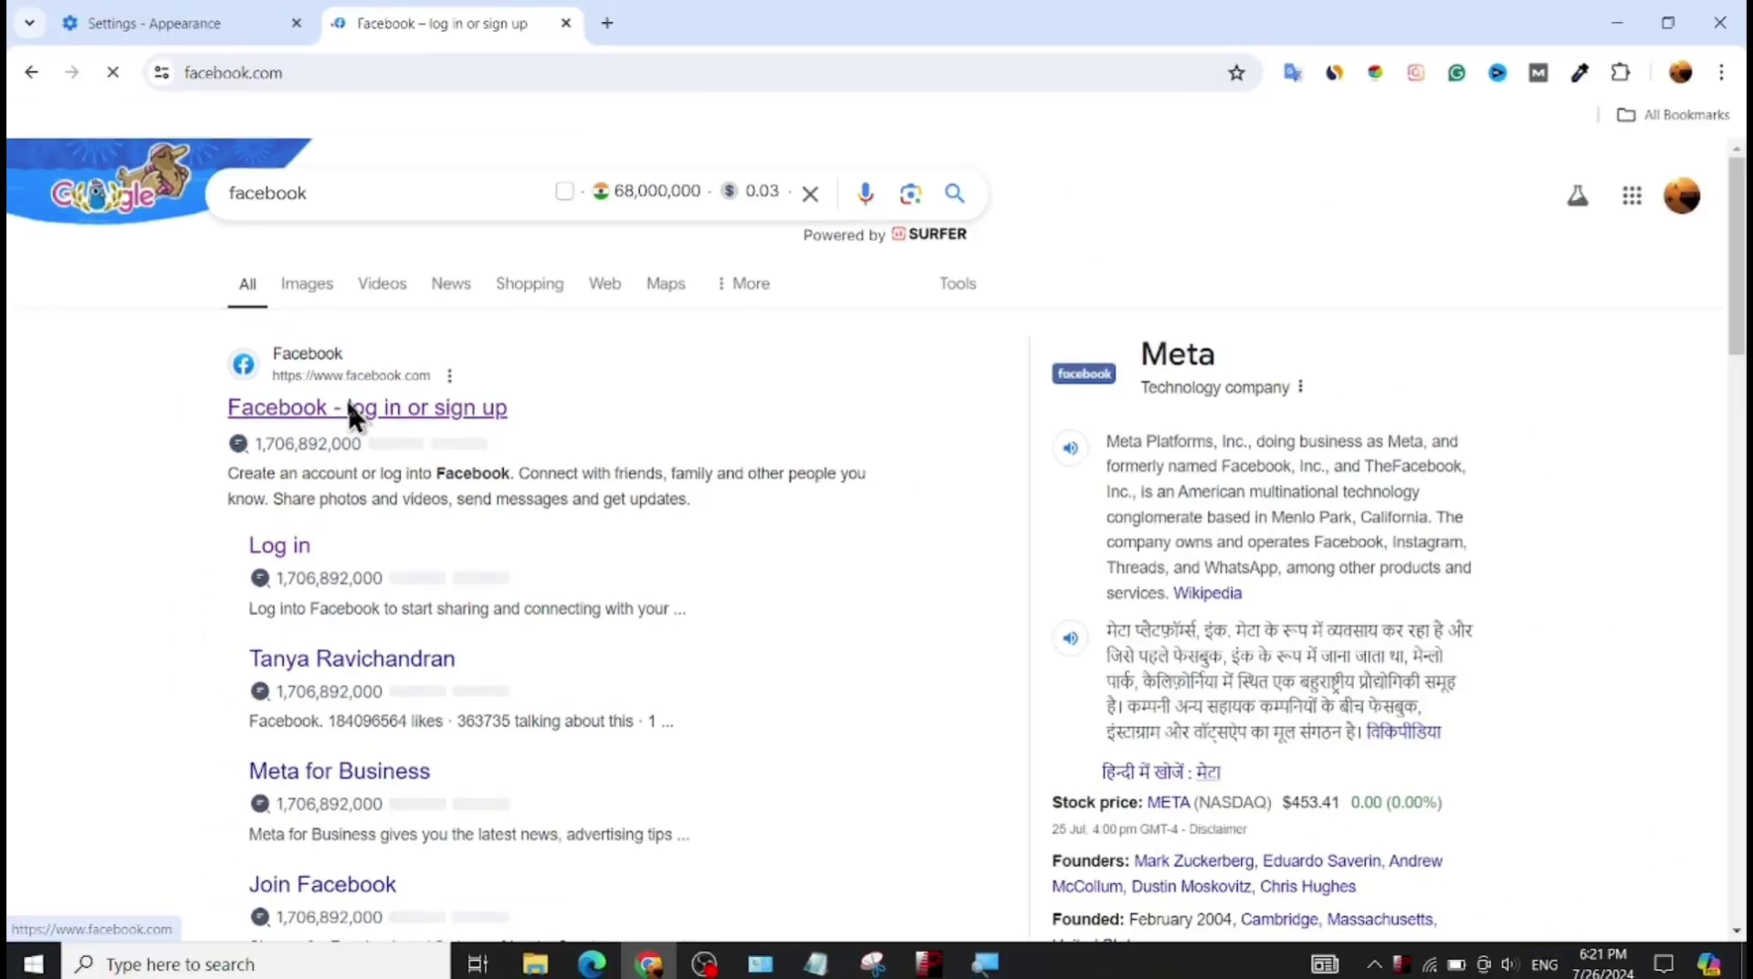
left_click(347, 410)
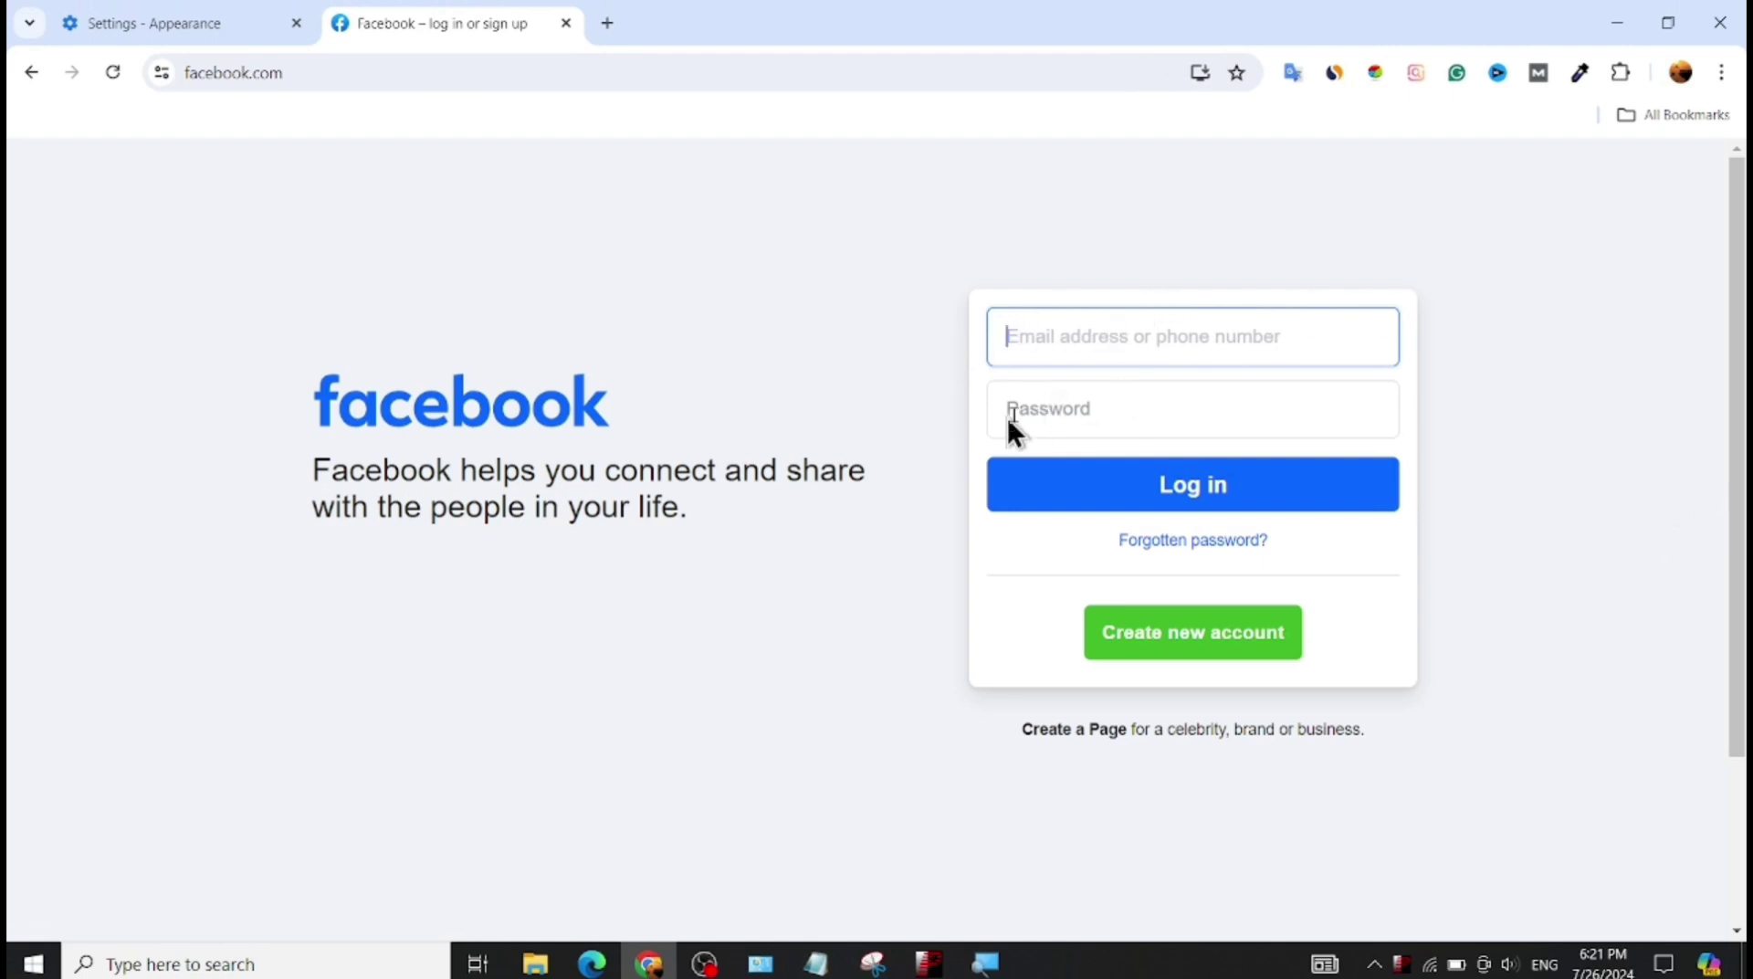
Log in to Facebook with the account's e-mail address and password.
left_click(1099, 356)
left_click(1174, 414)
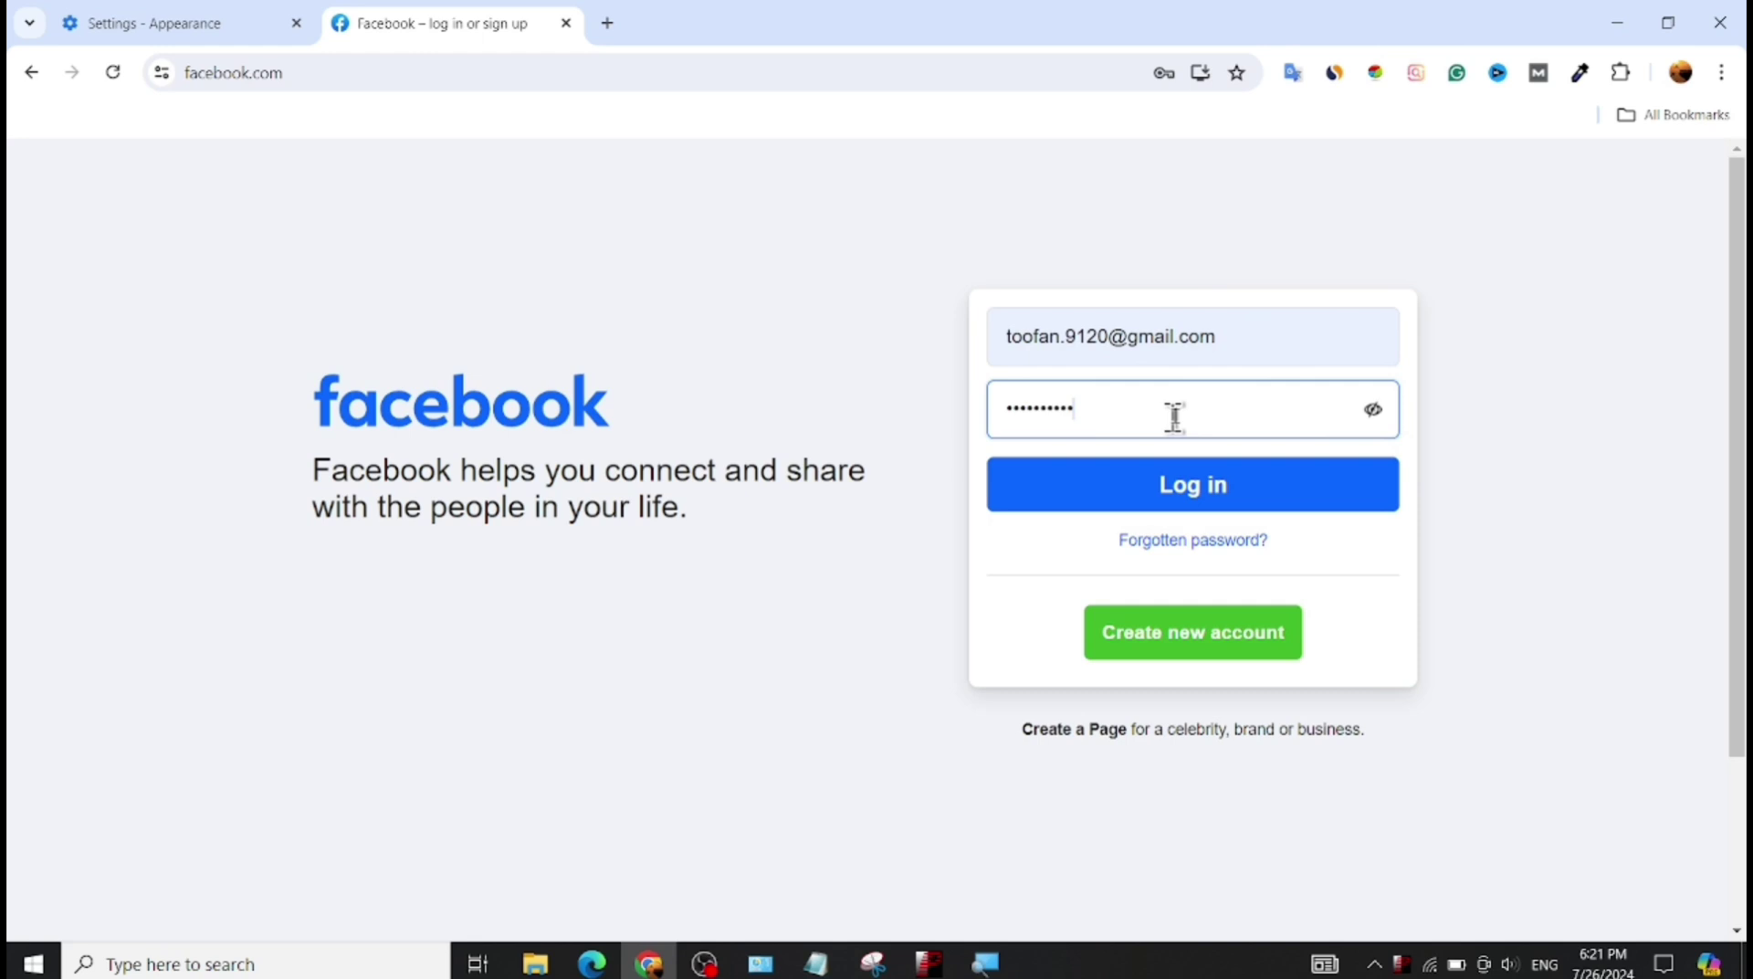
left_click(1183, 497)
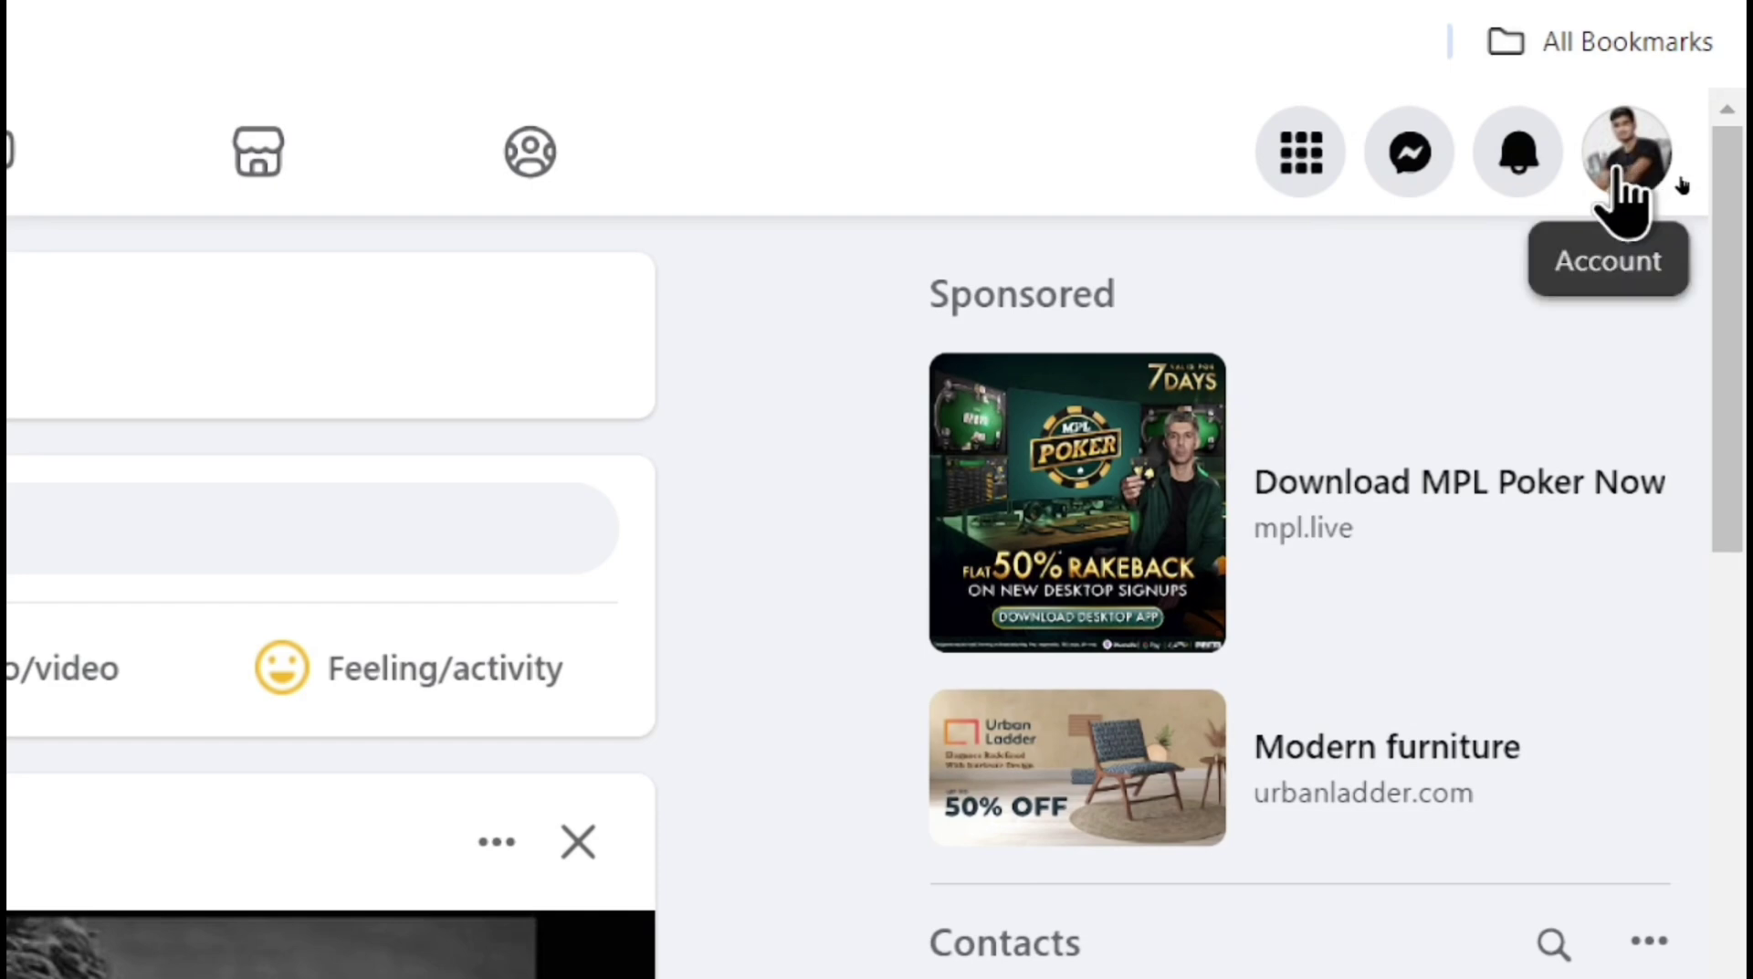
Open the Settings page under the account's Settings & privacy options.
left_click(1620, 164)
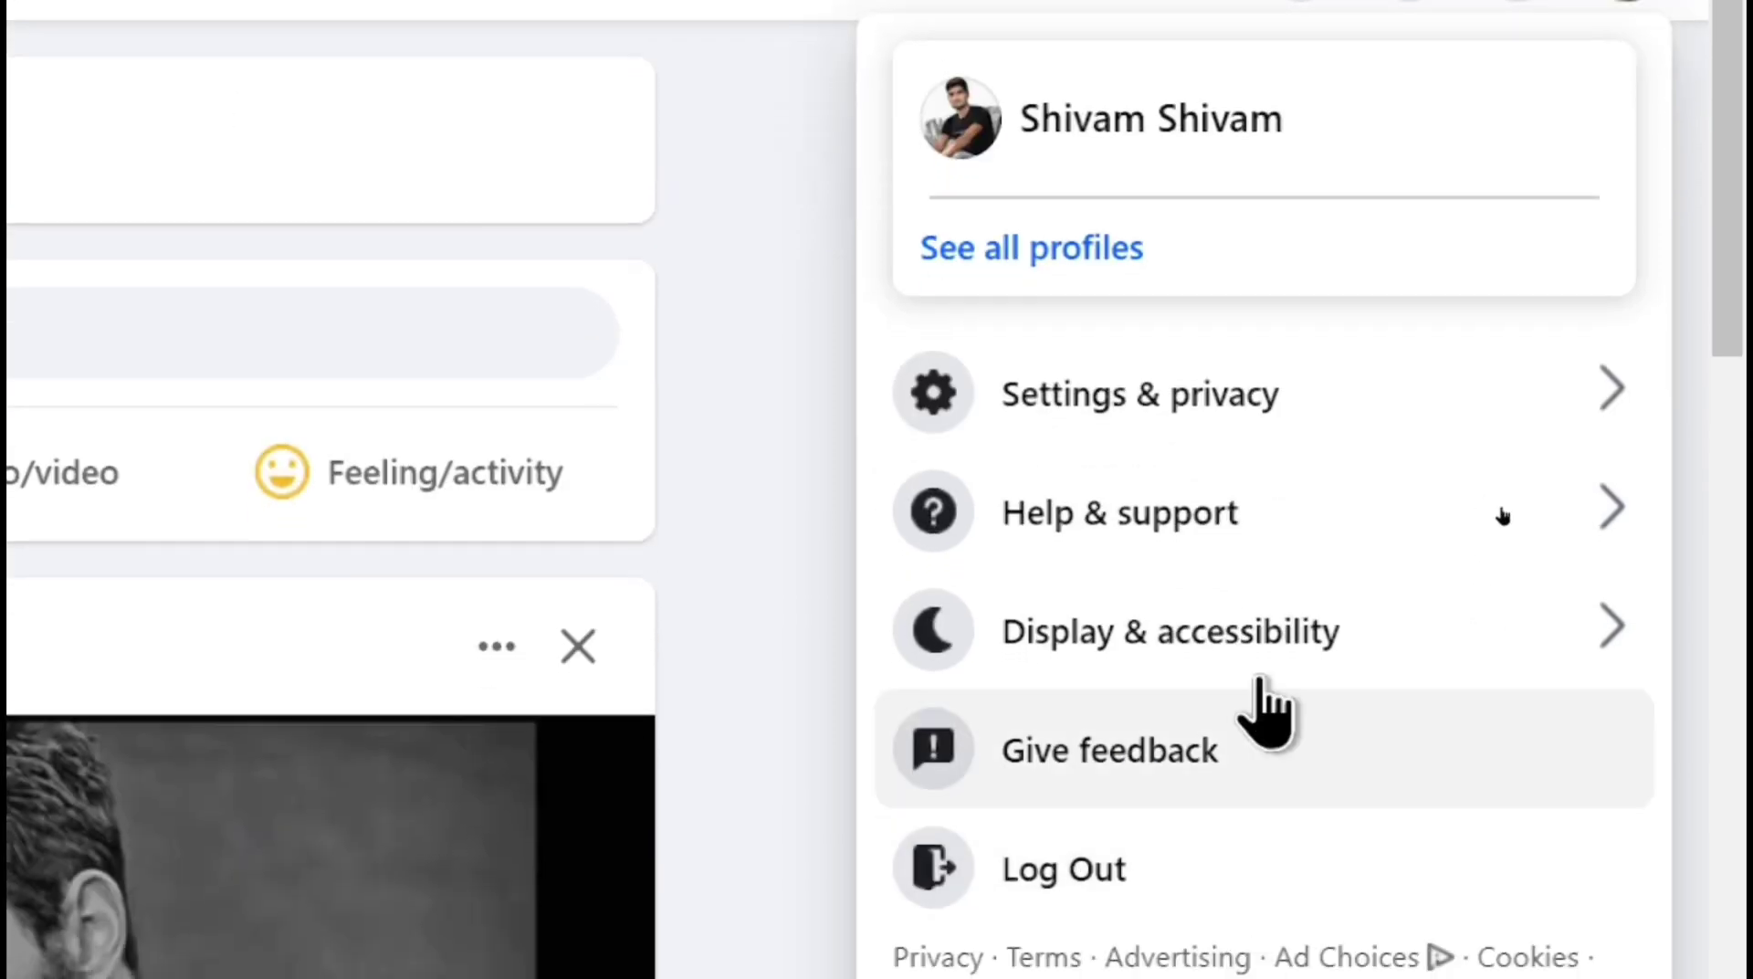
left_click(1389, 419)
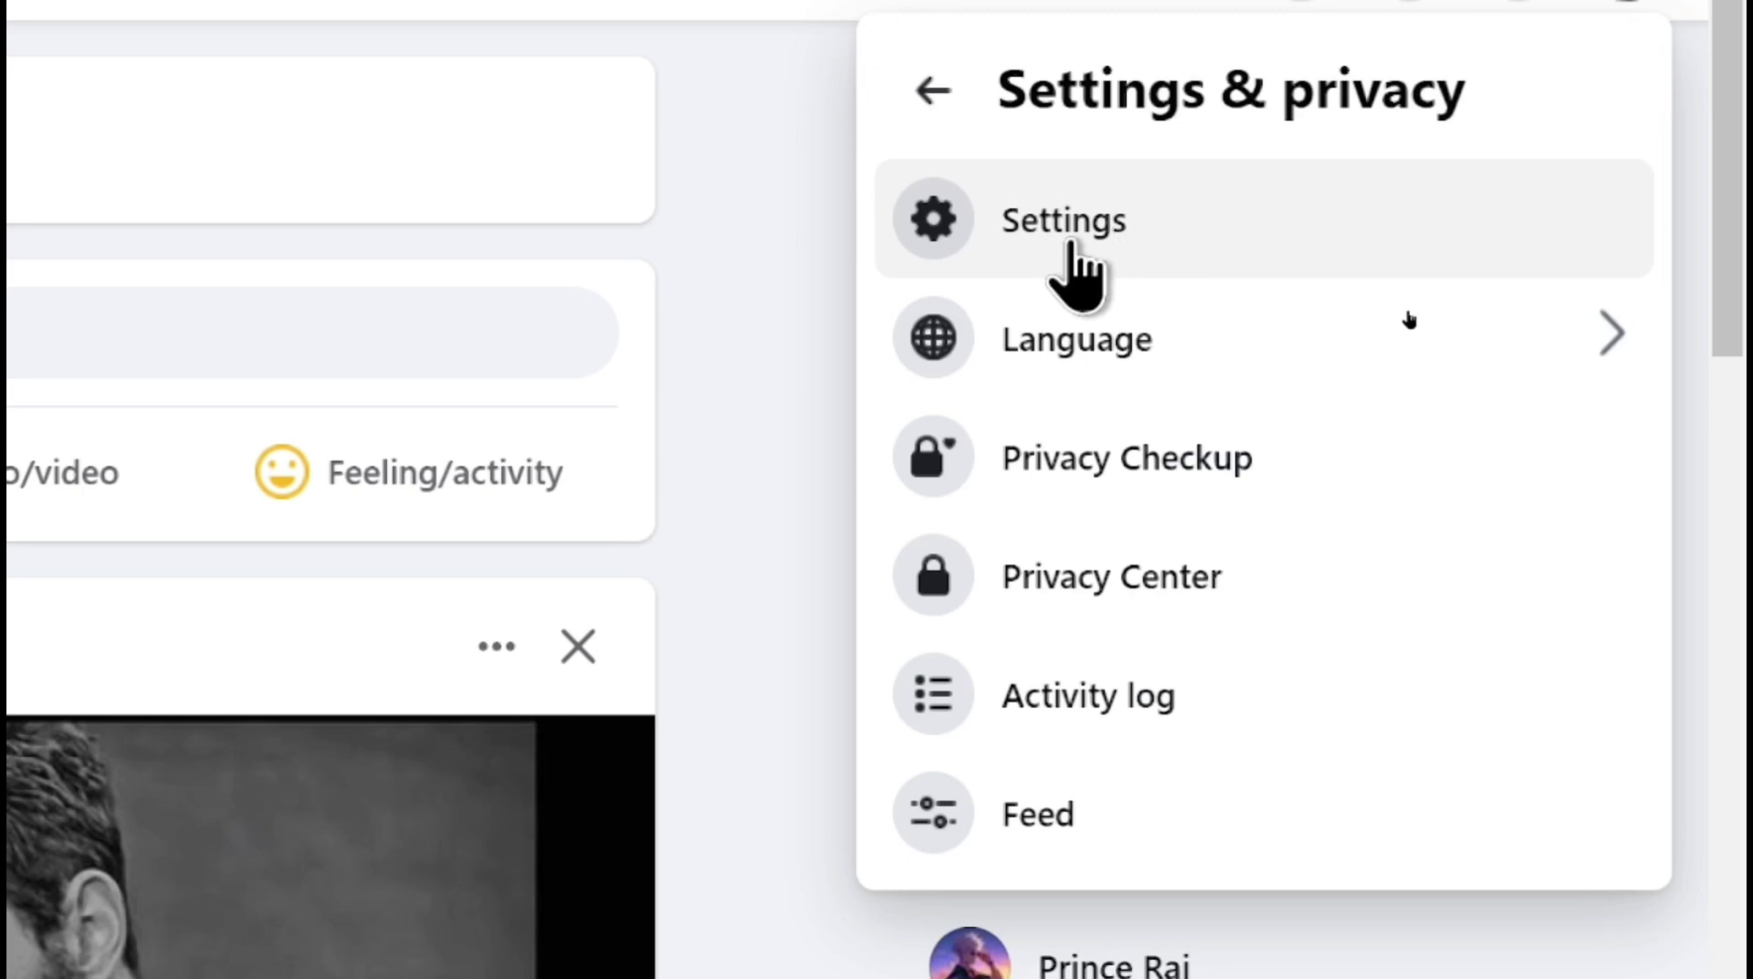
left_click(1074, 245)
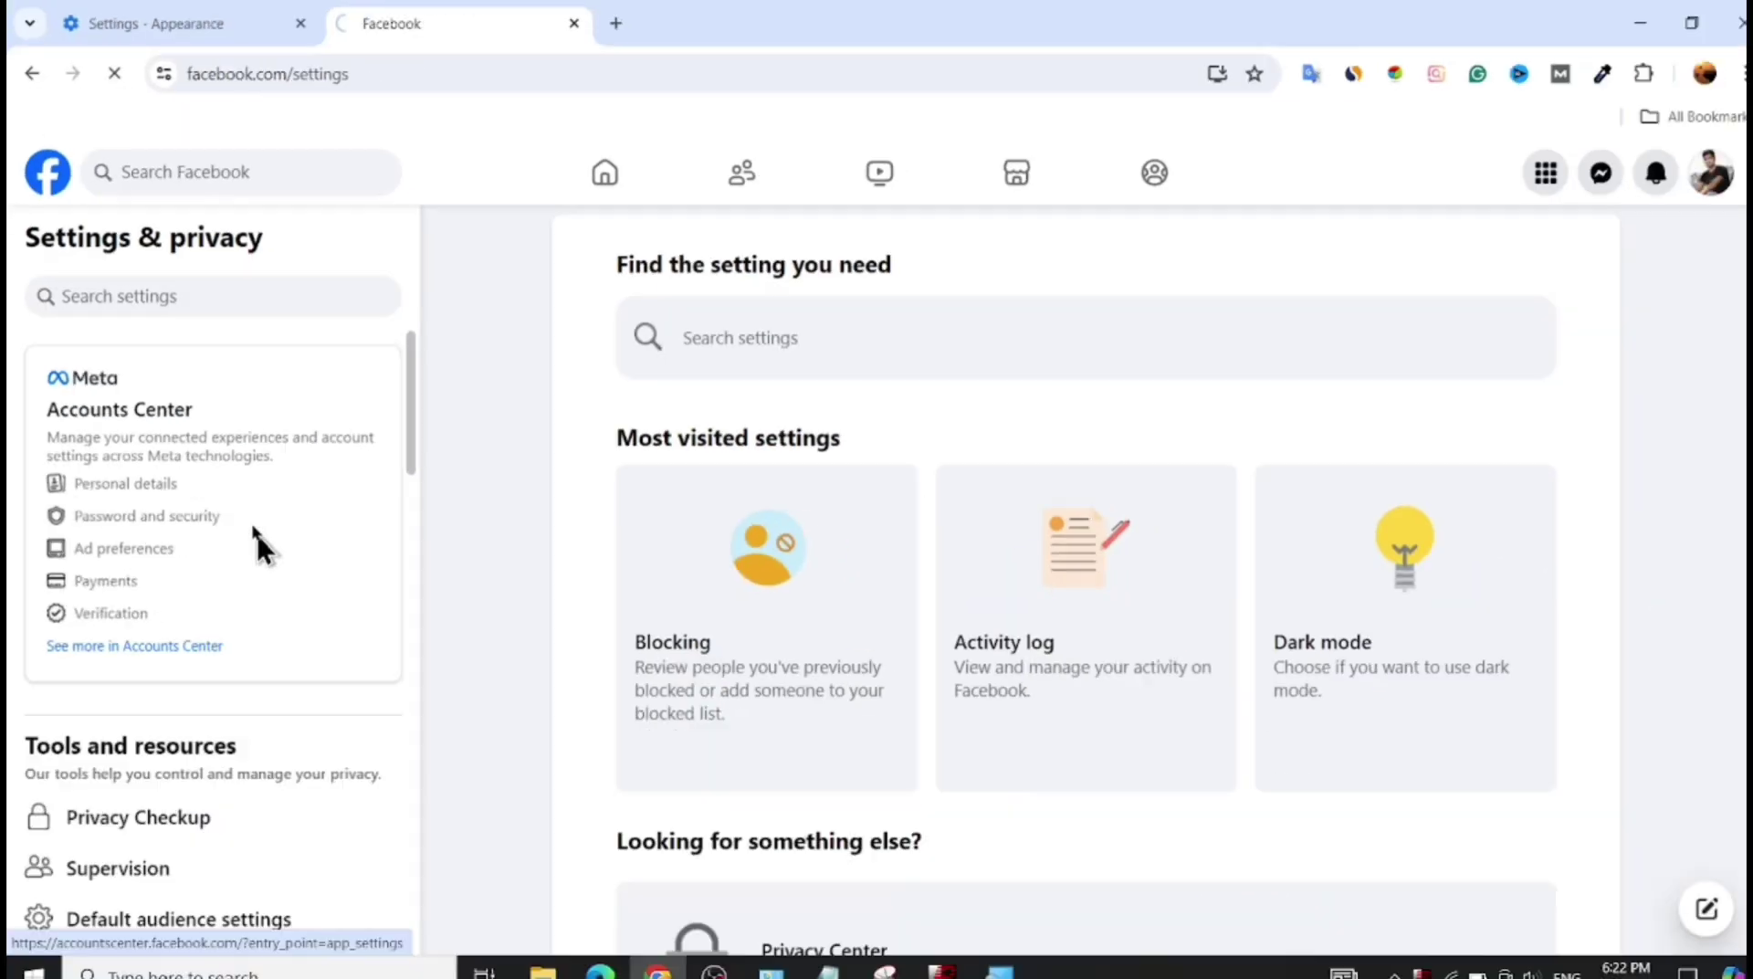
In Accounts Center's personal details, open Deactivation or deletion under Account ownership and control.
left_click(502, 623)
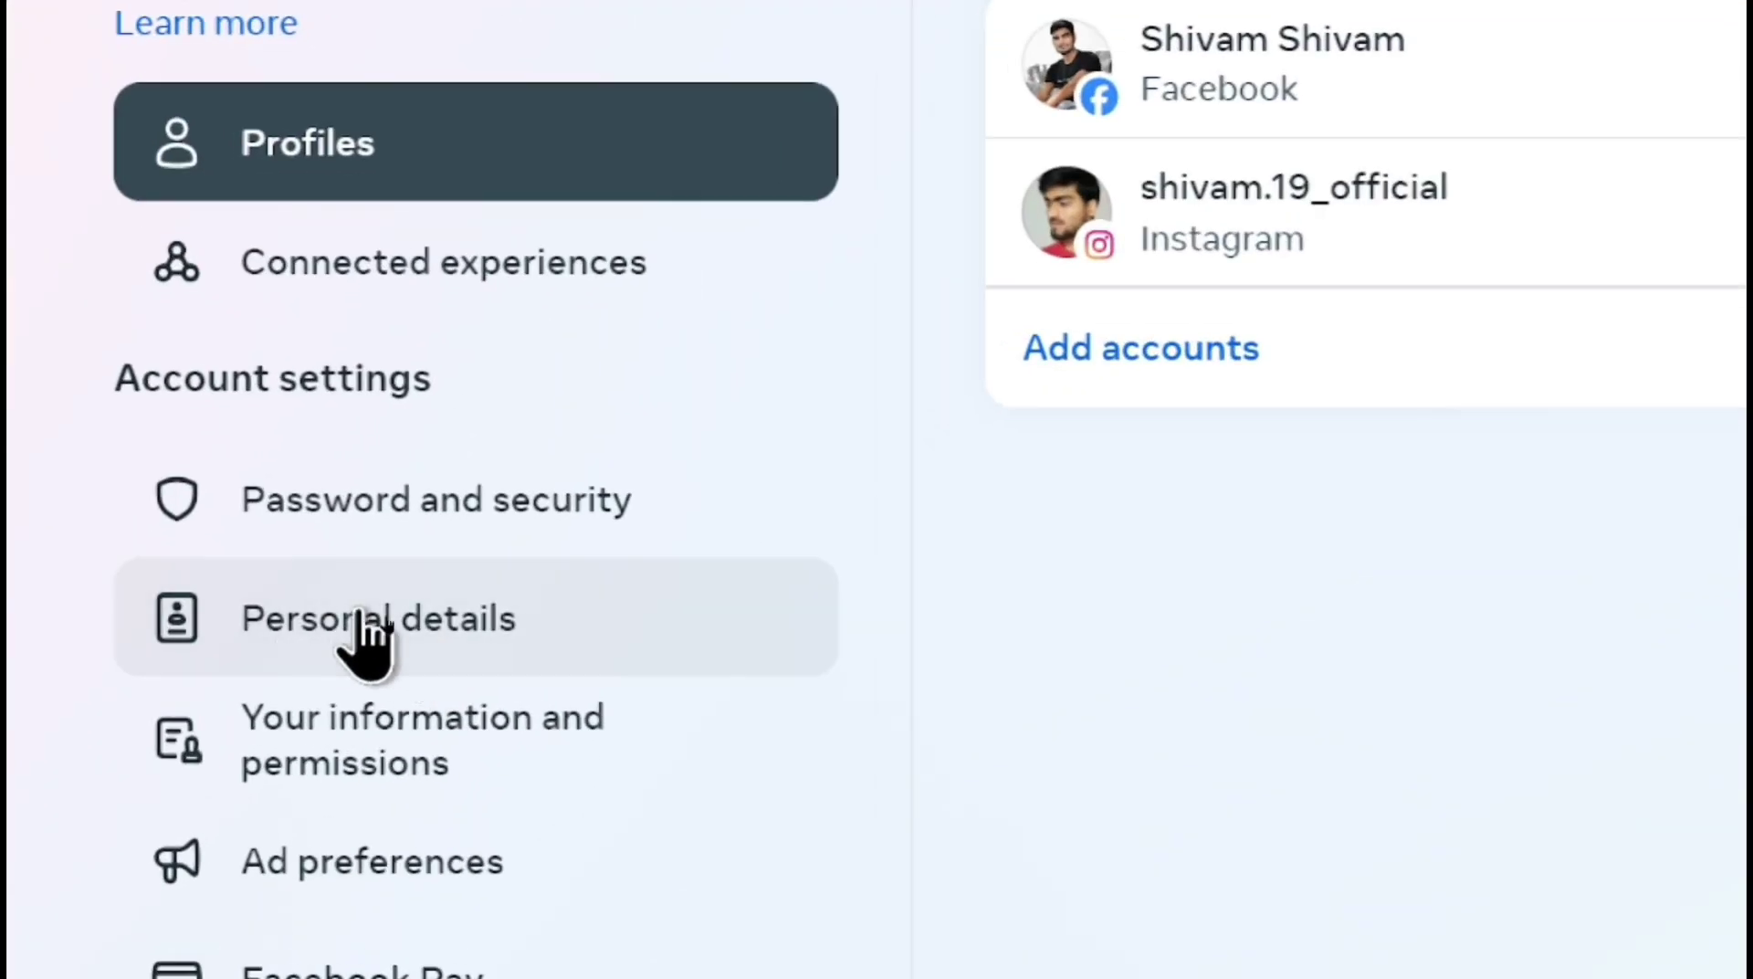
left_click(360, 614)
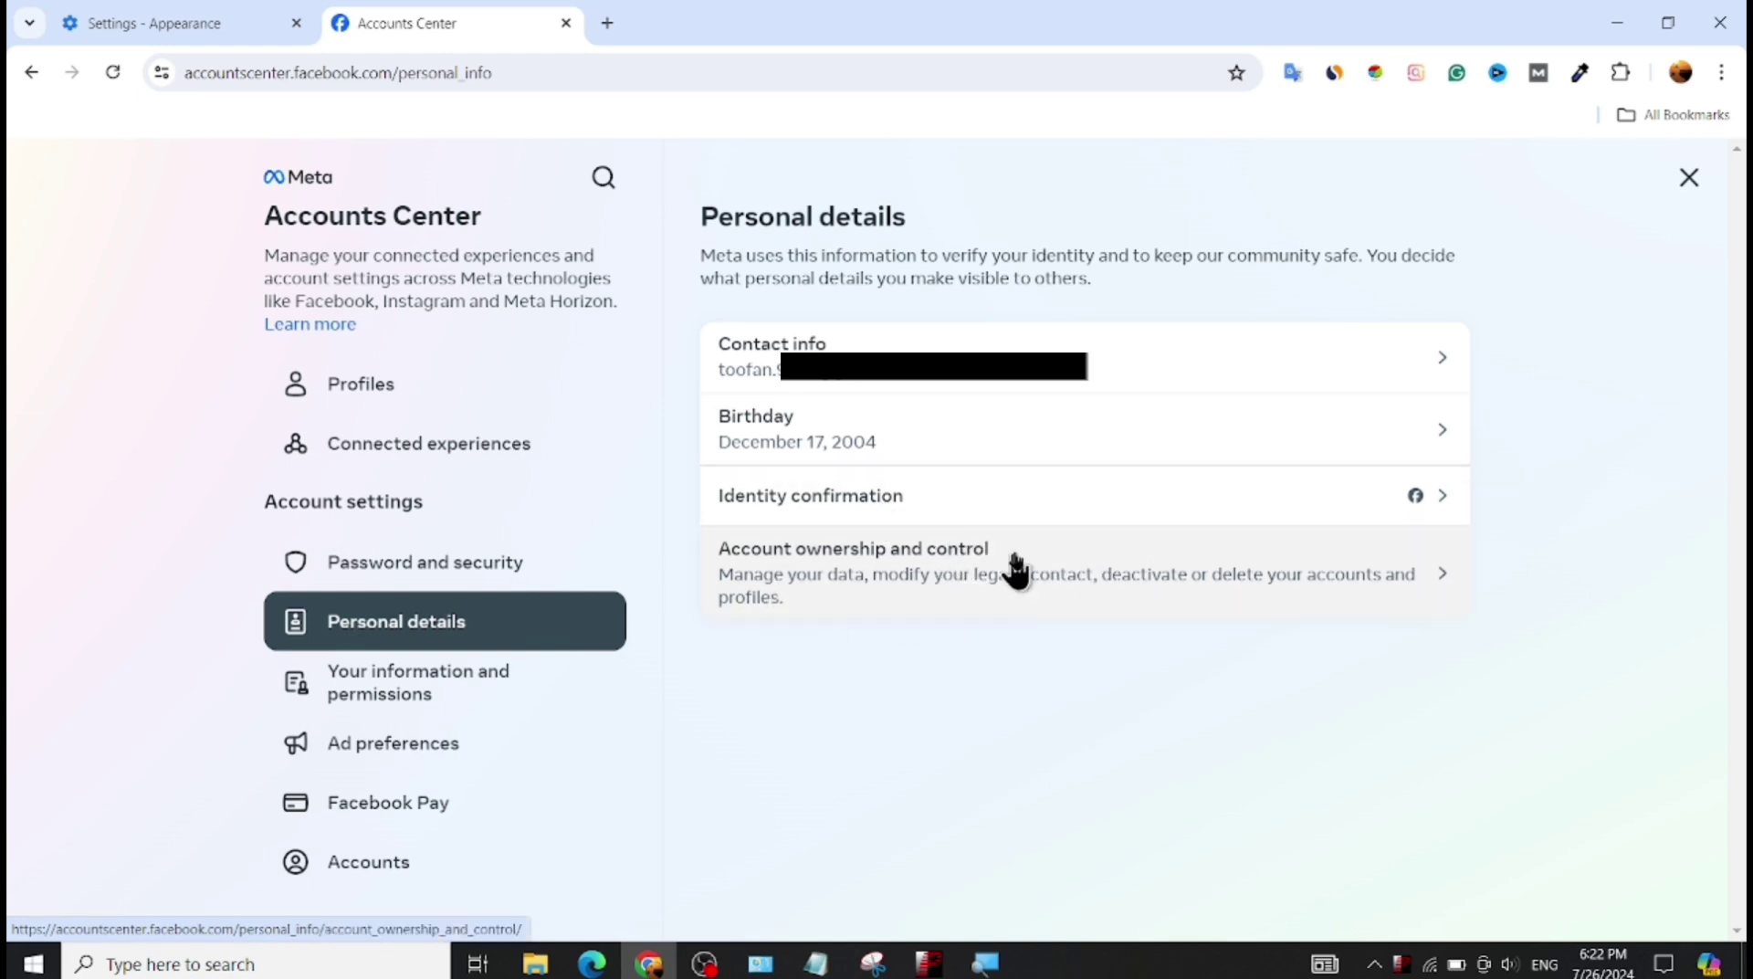
left_click(917, 598)
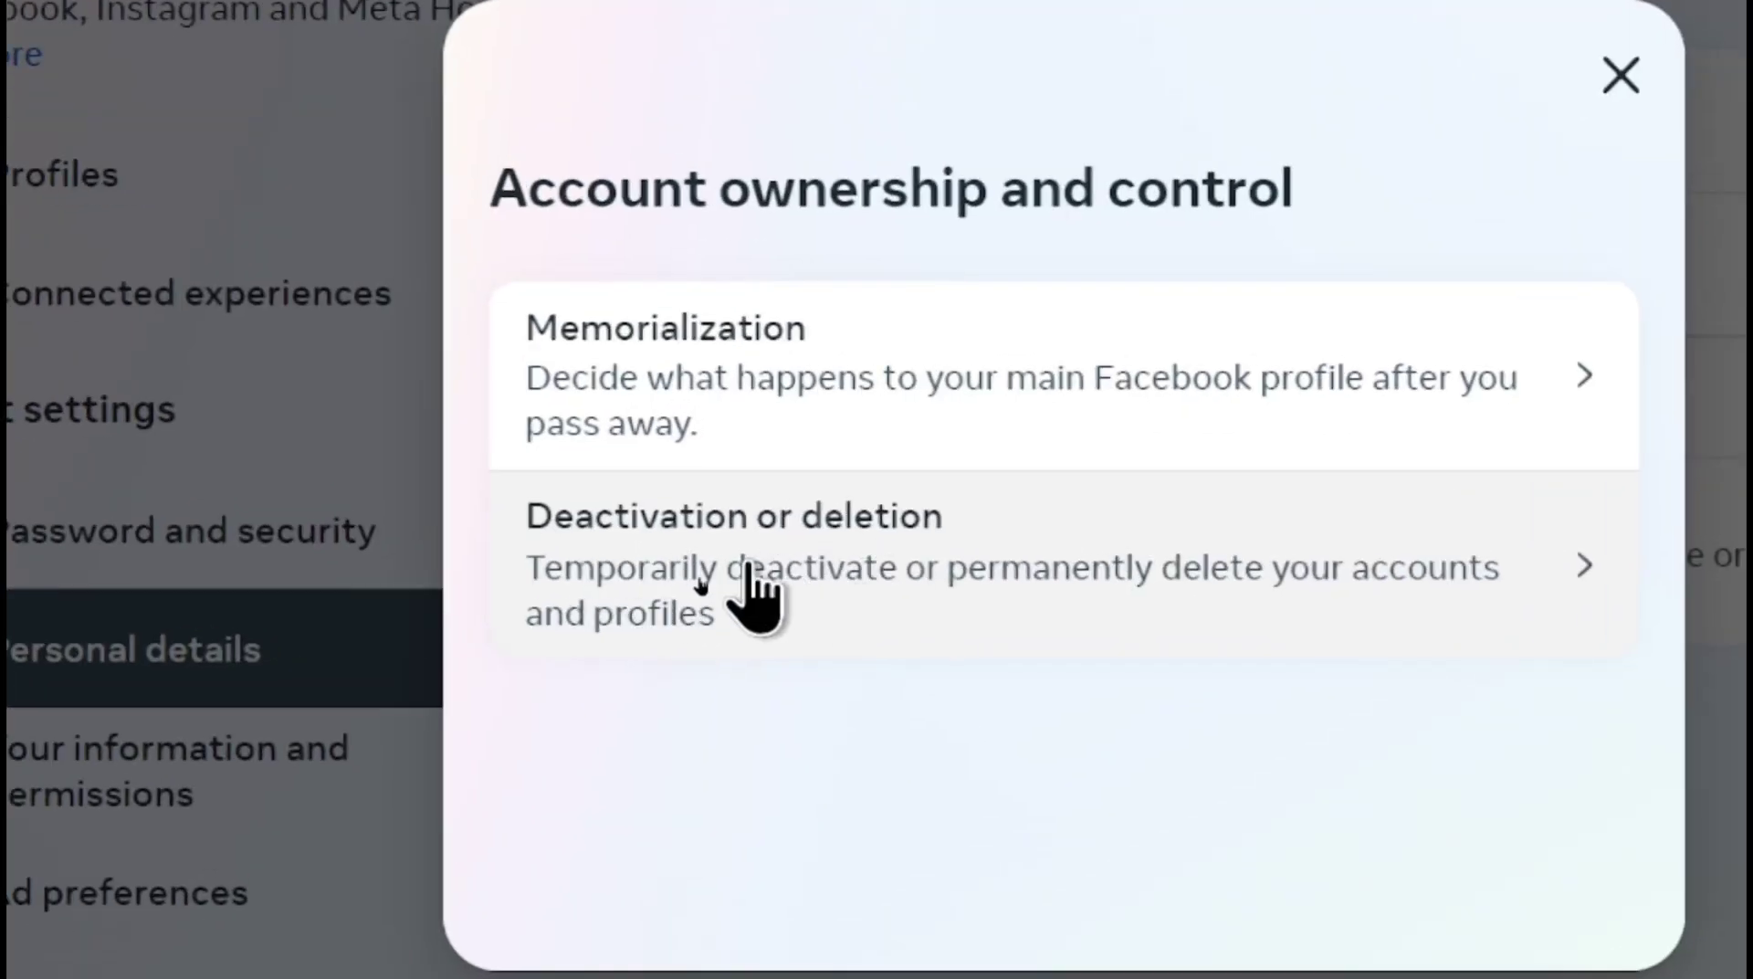
left_click(756, 590)
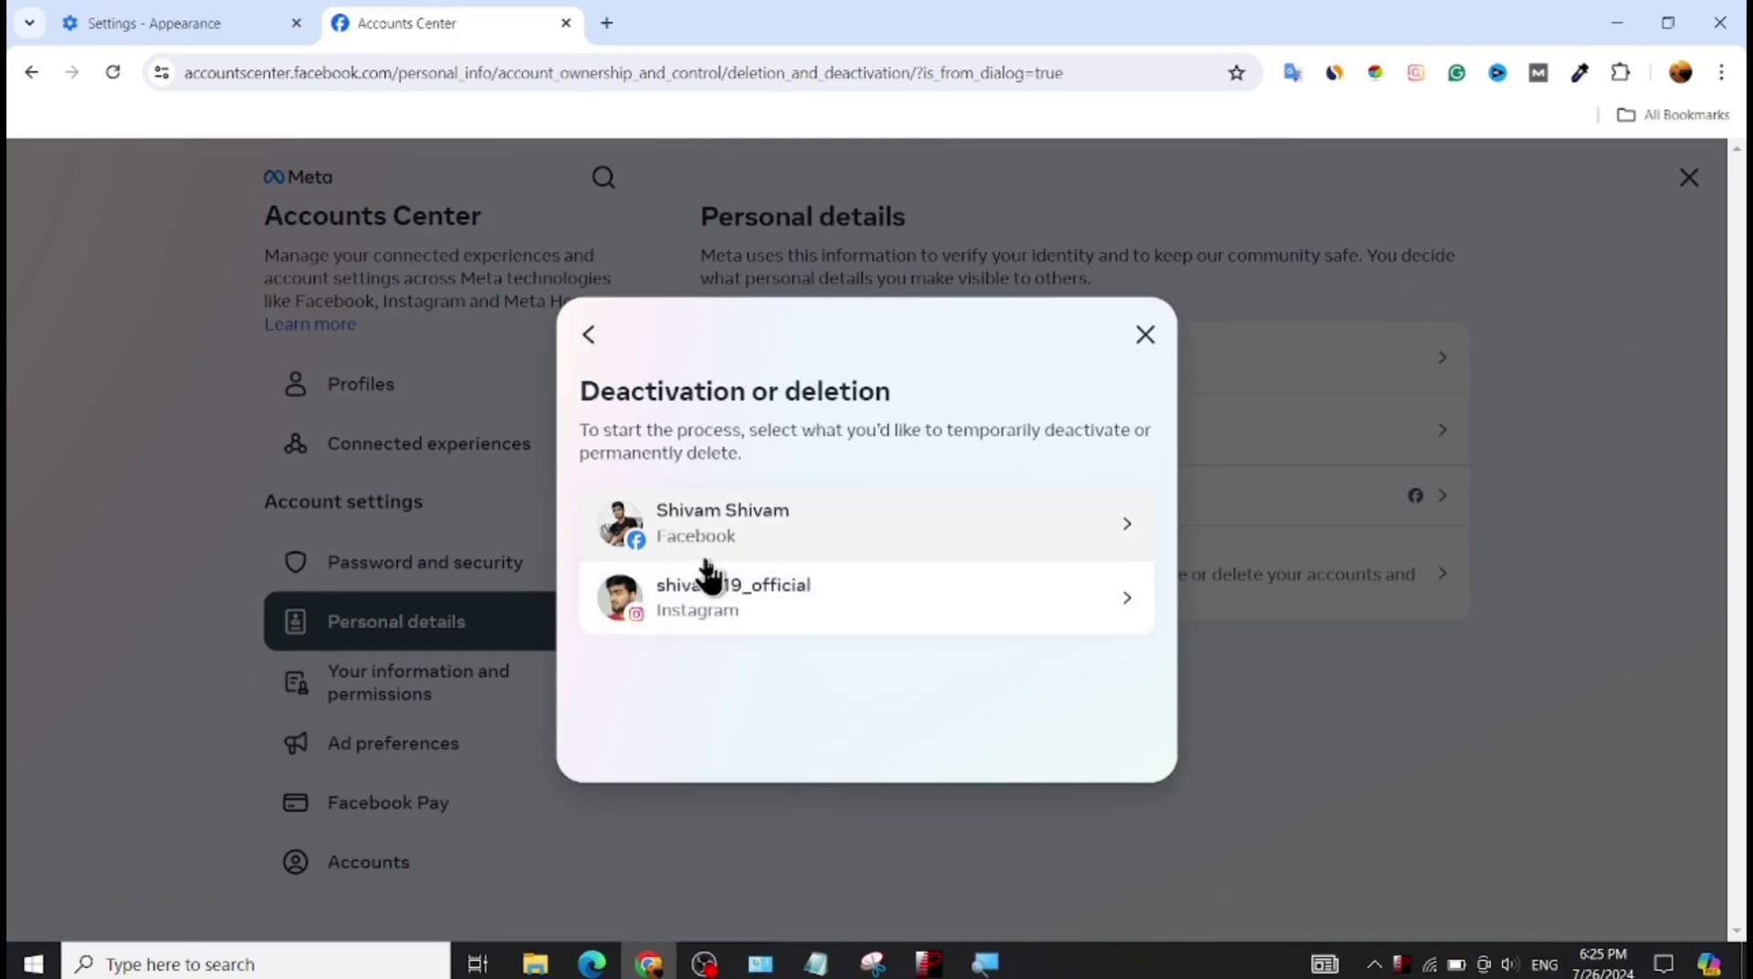
Select the Facebook profile and continue with the permanent Delete account option.
left_click(780, 520)
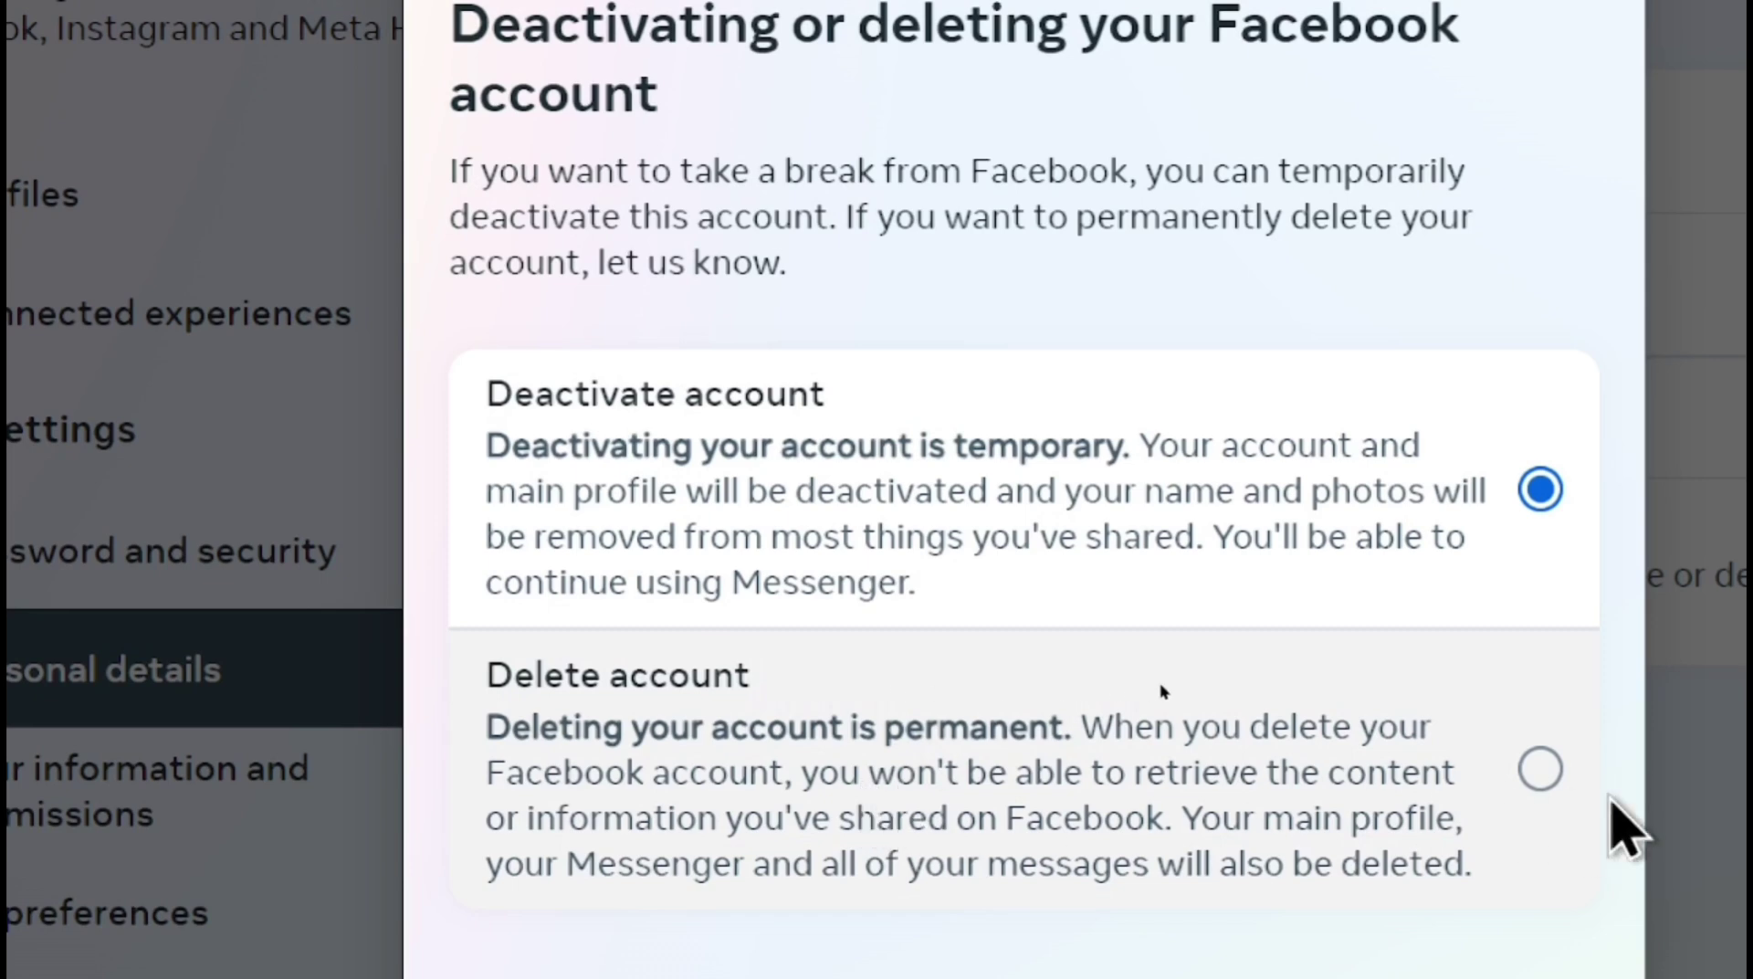
left_click(1537, 771)
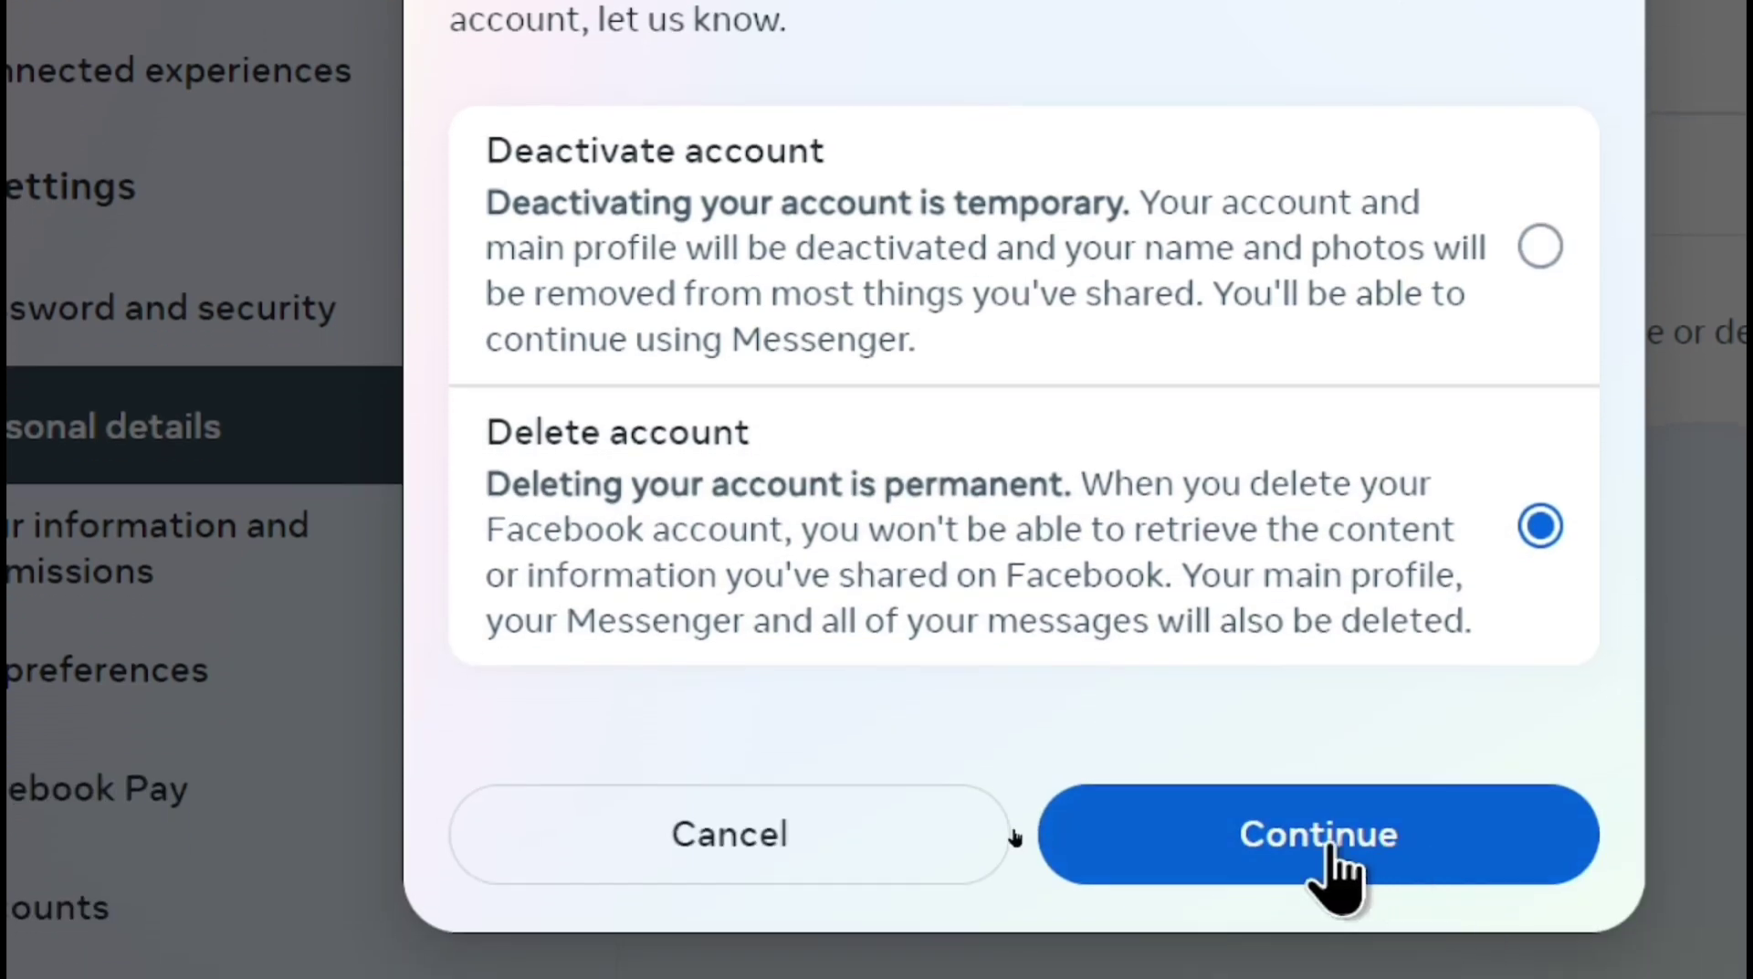
left_click(1306, 832)
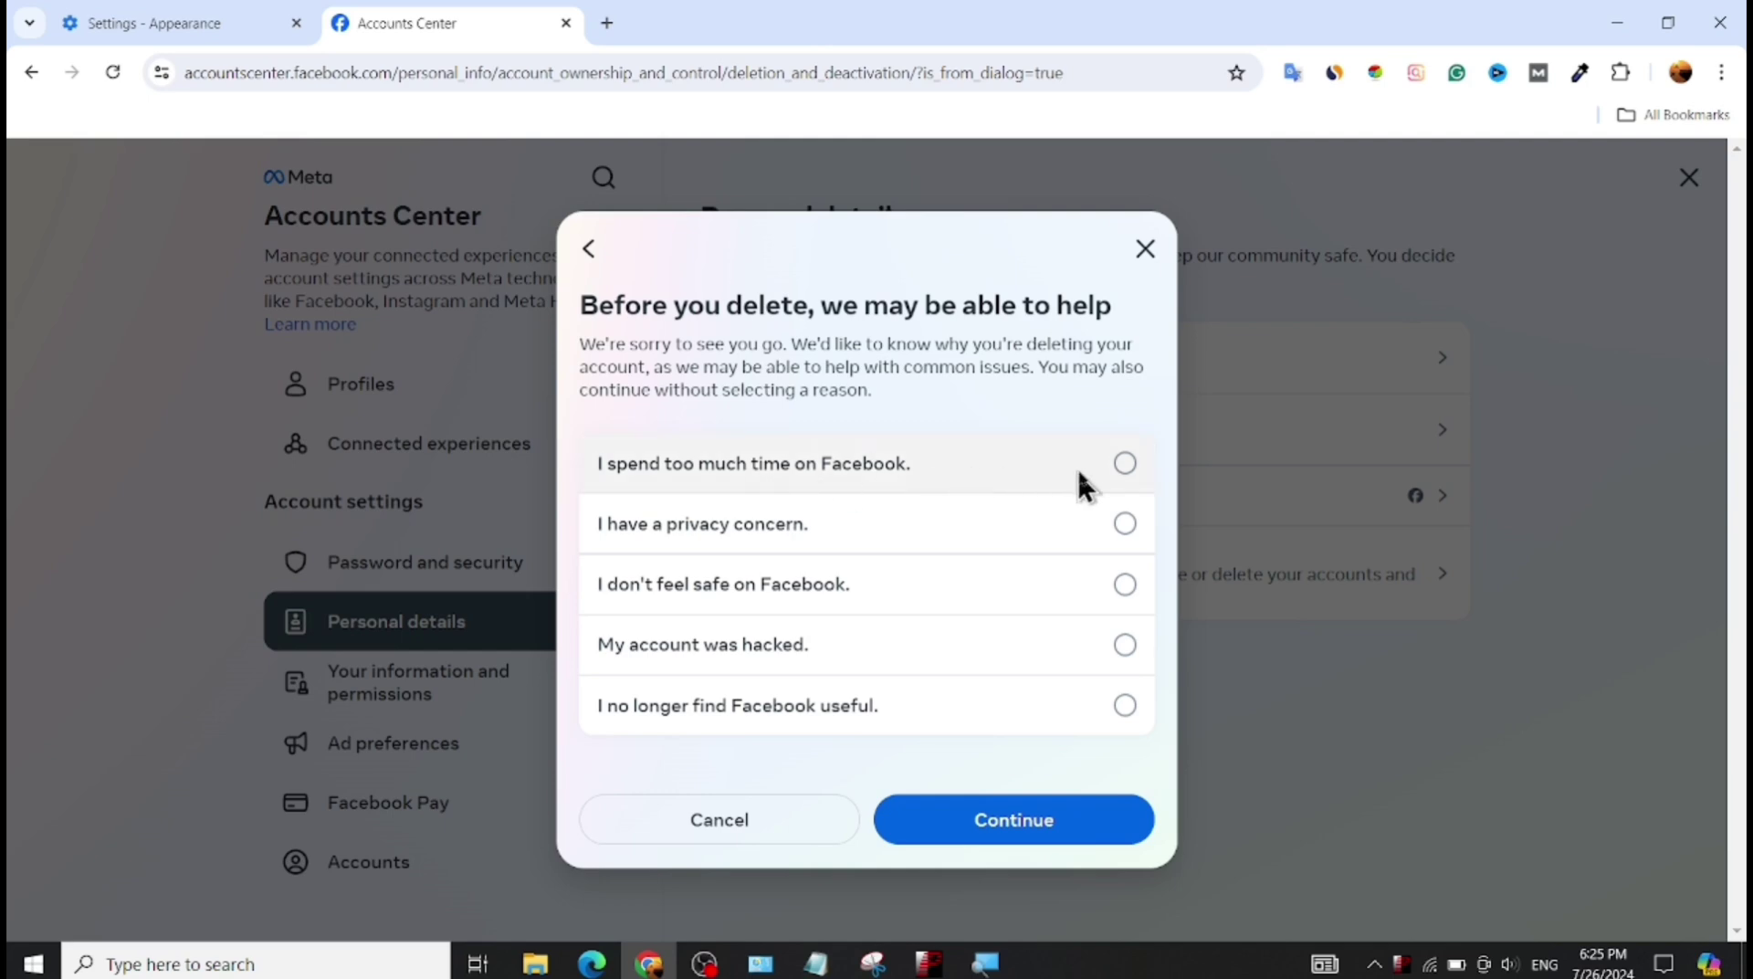
Give "I spend too much time on Facebook." as the deletion reason and continue past the notification and pre-deletion suggestions.
left_click(1123, 466)
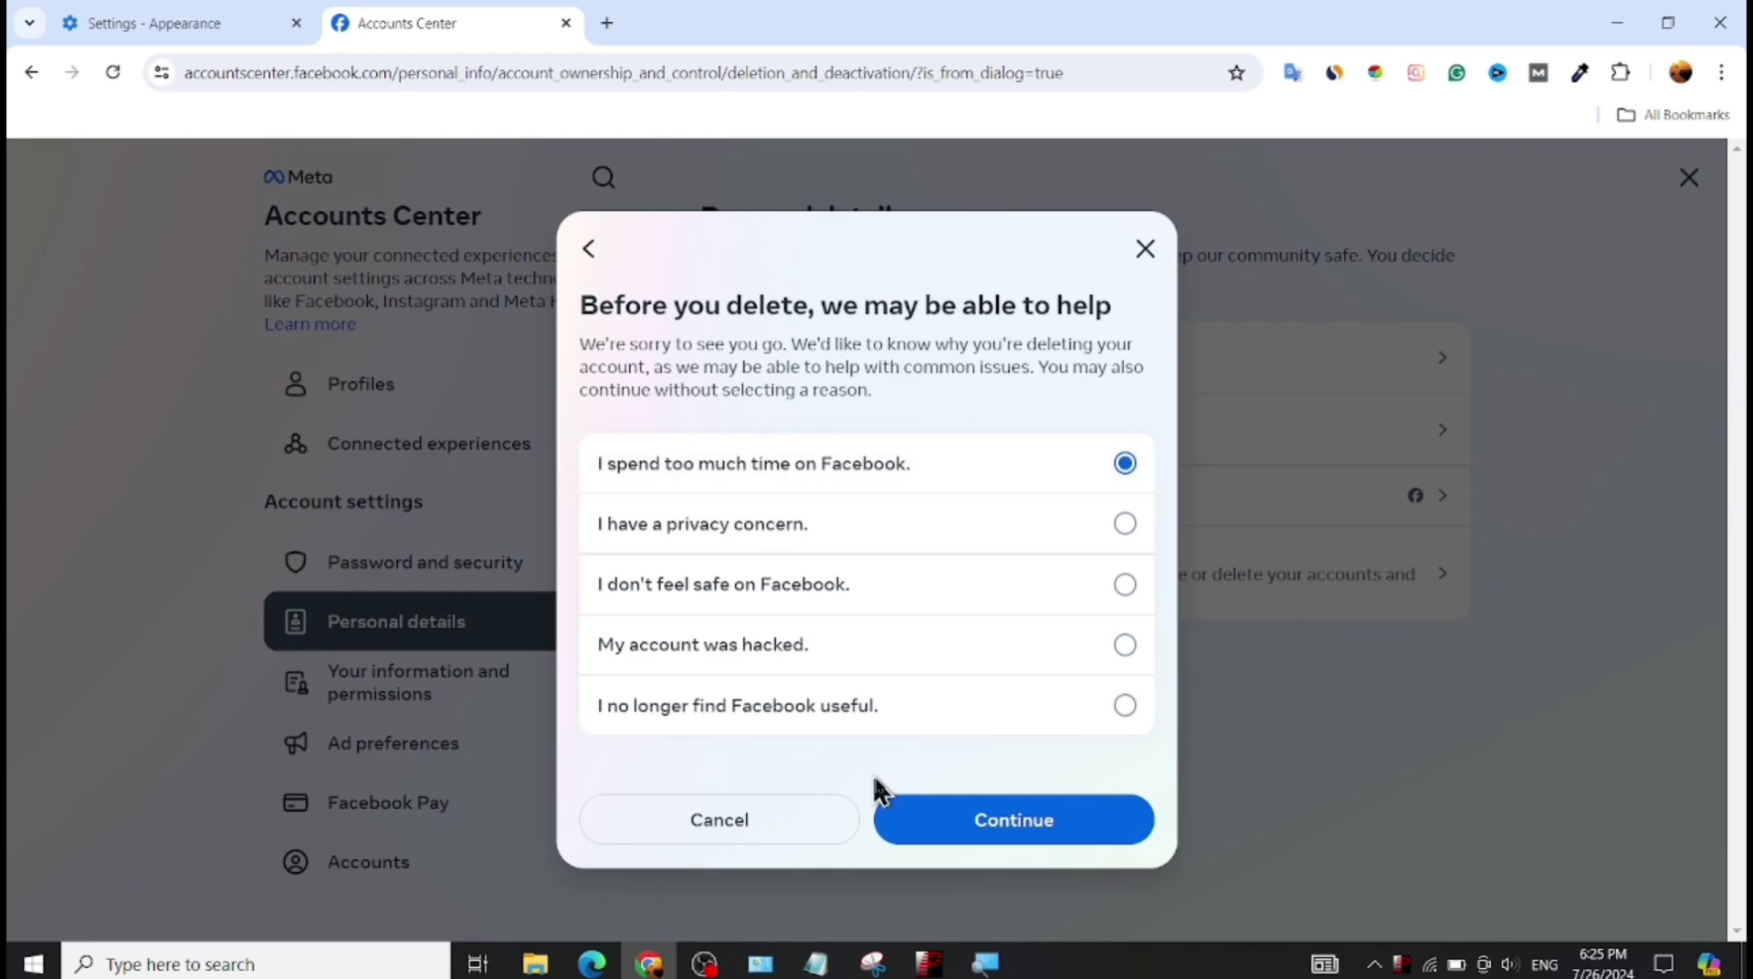
left_click(973, 835)
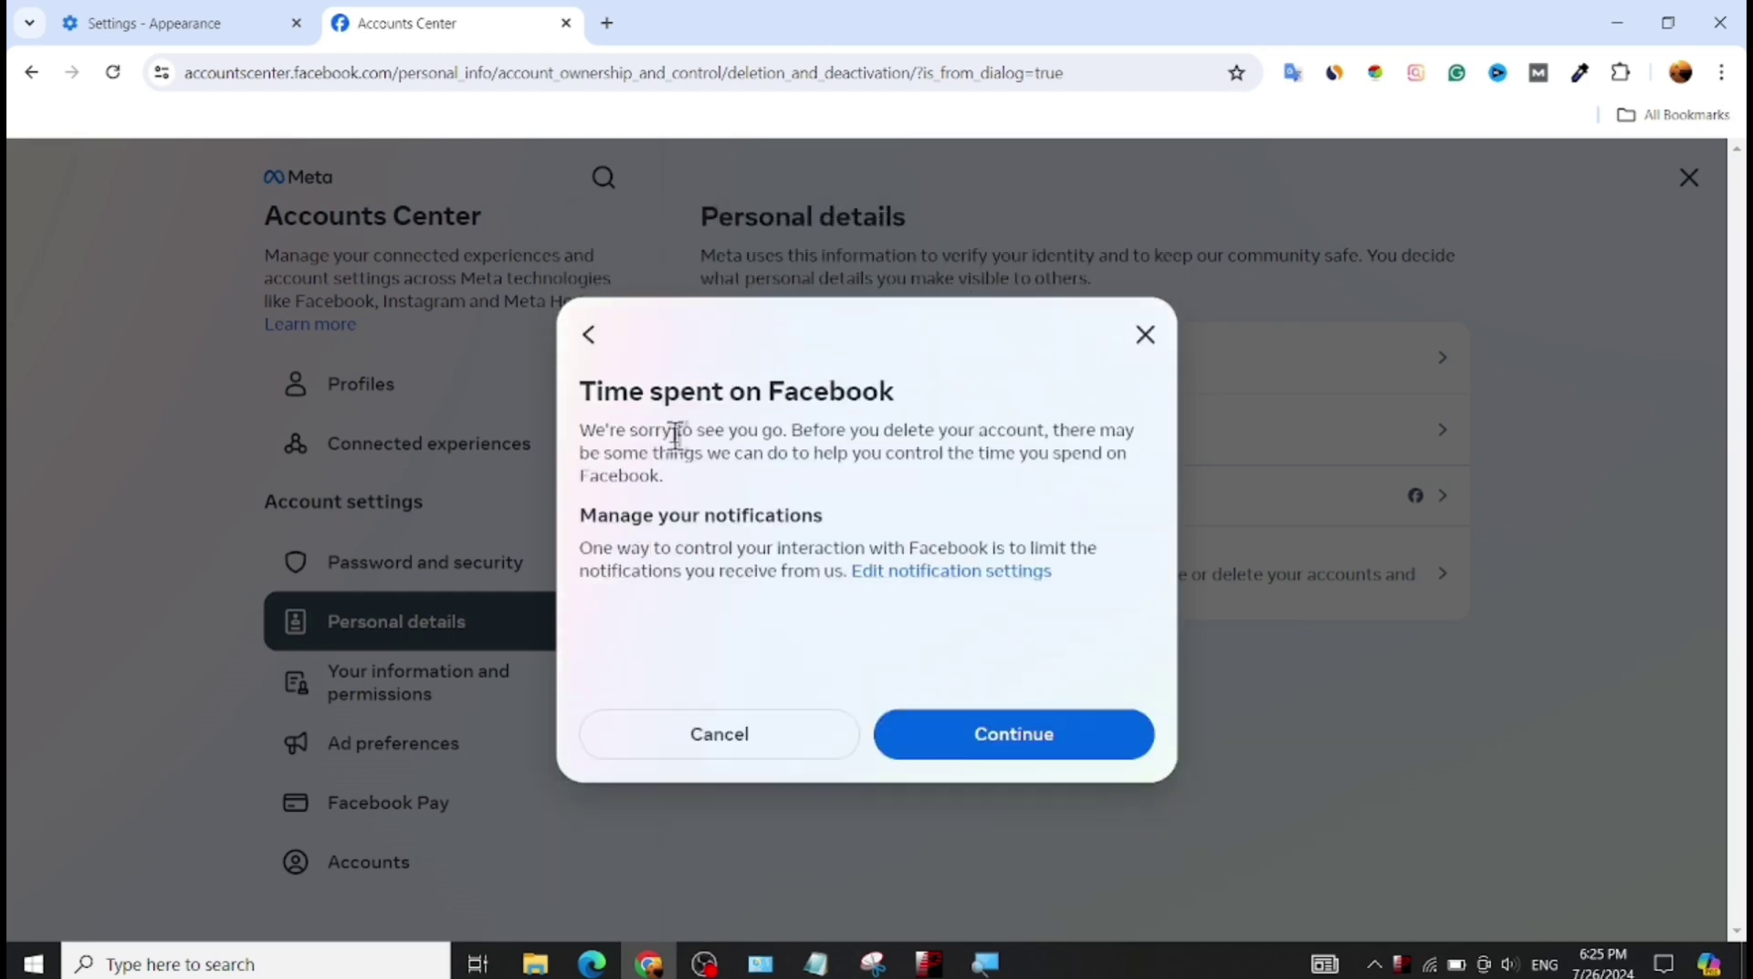
left_click(1045, 736)
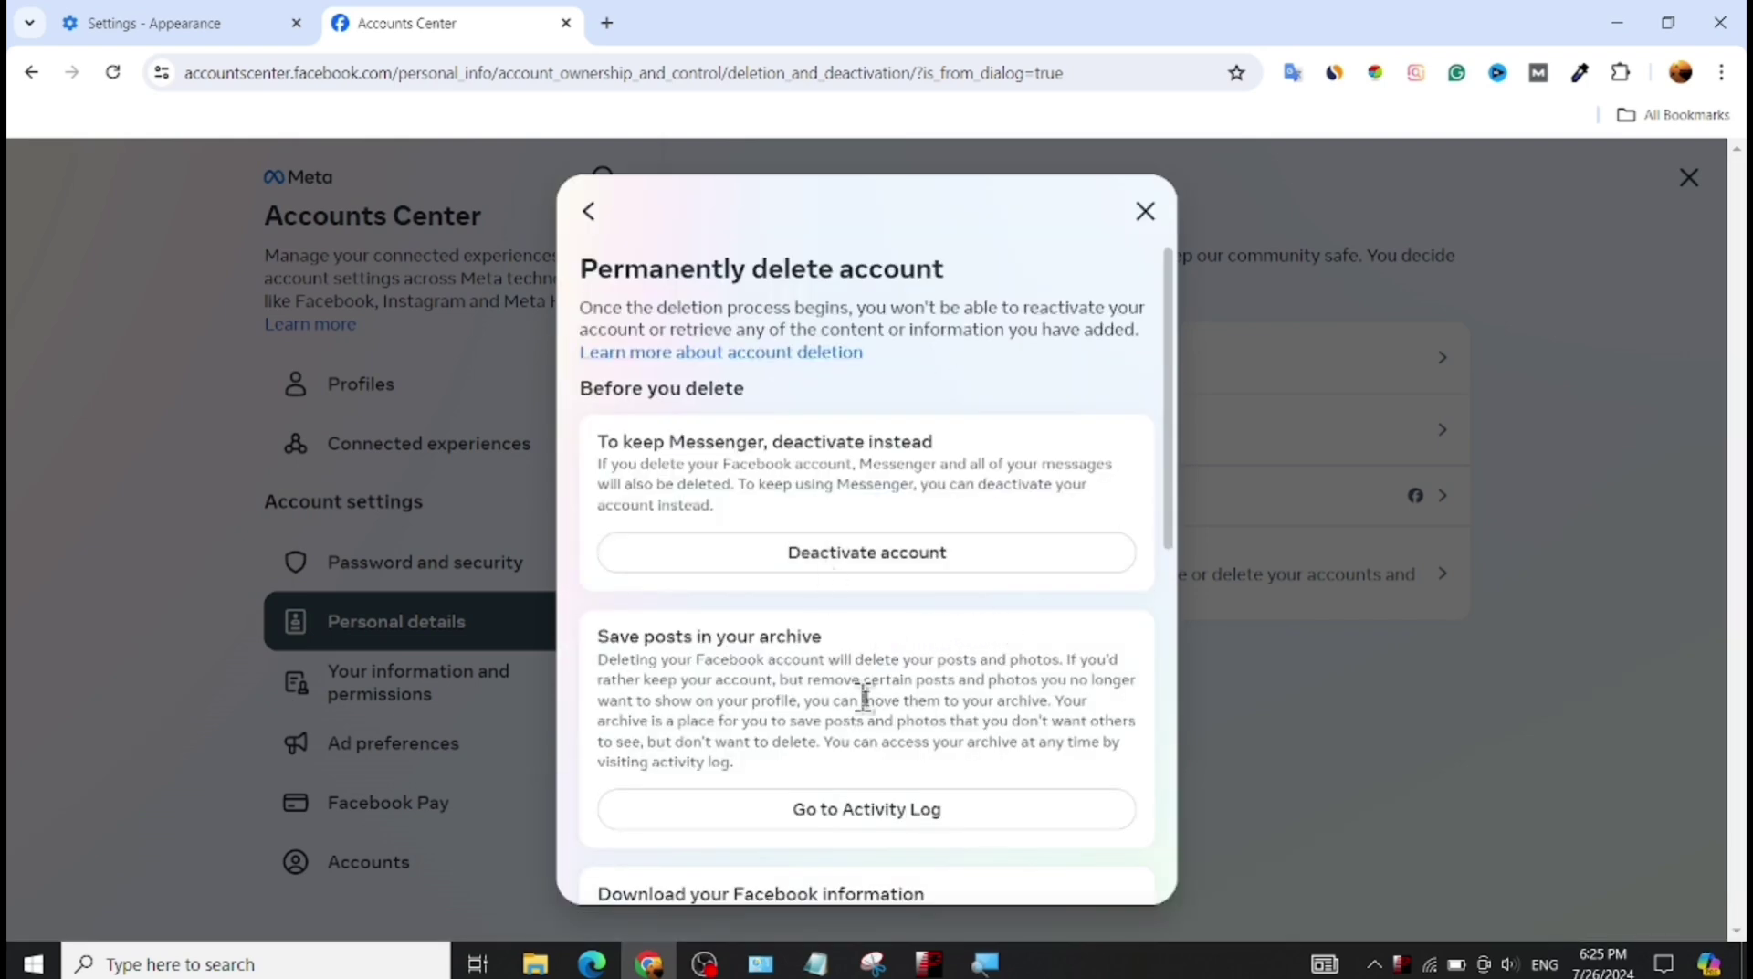
left_click_drag(1169, 430, 1186, 912)
left_click(1020, 868)
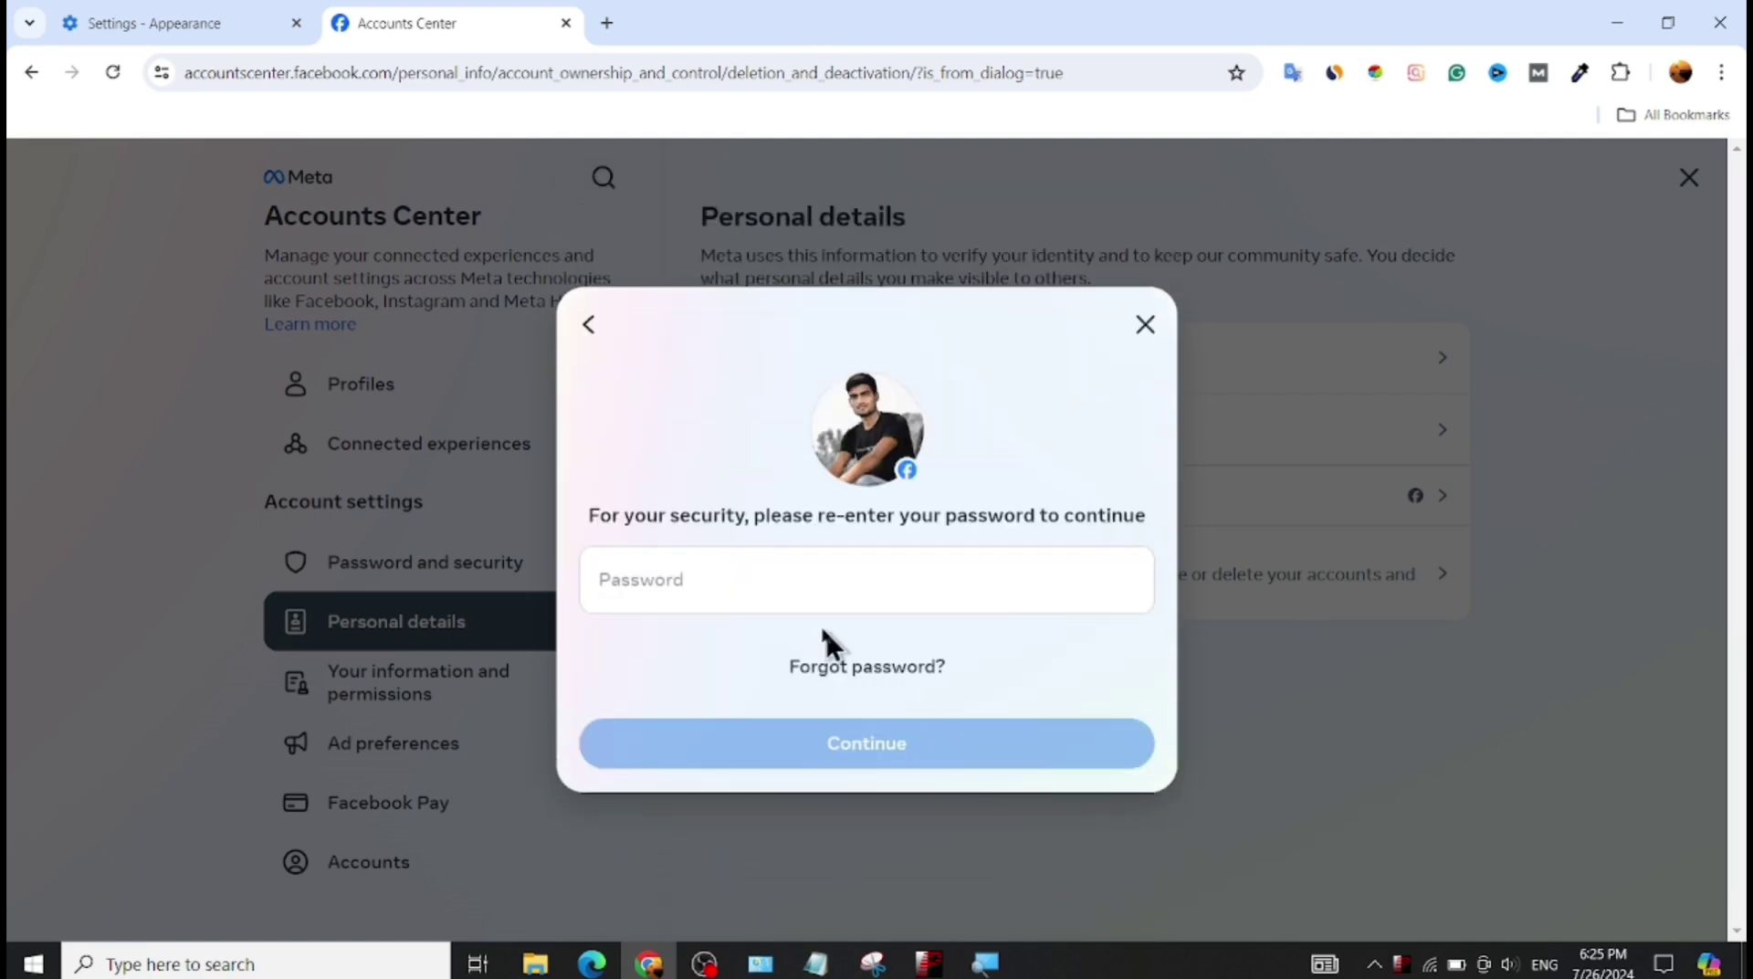
Re-enter the account password for the security check and decline to save it in the browser.
left_click(783, 583)
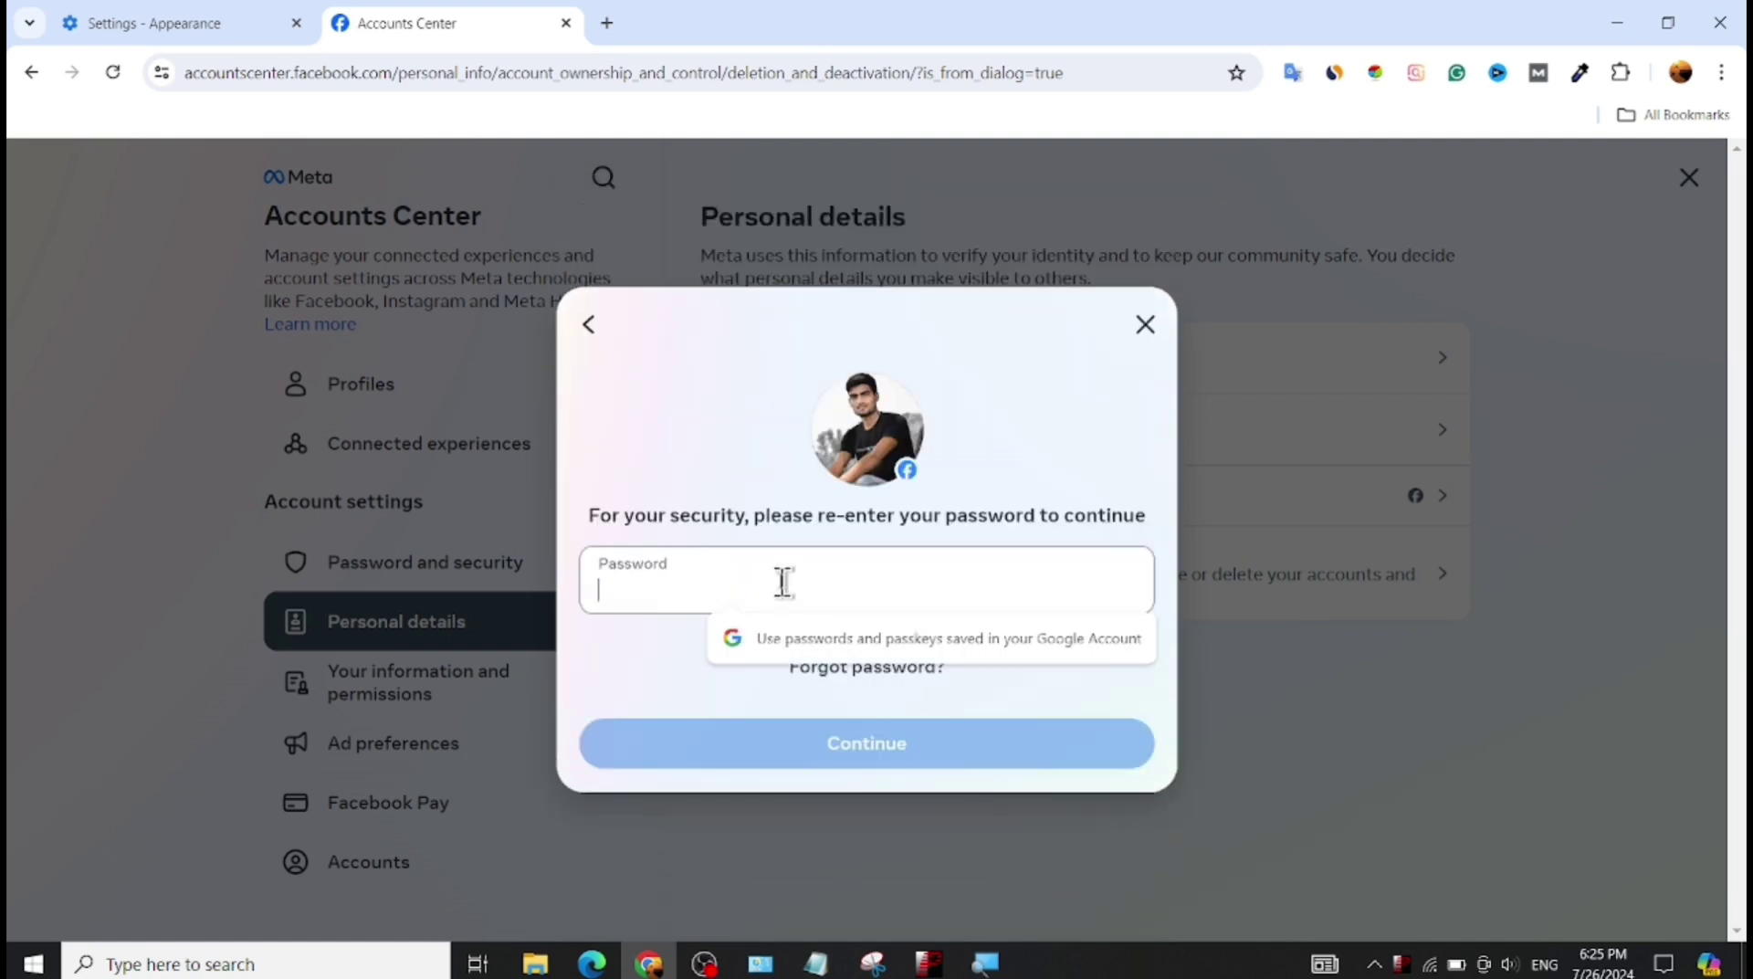
key("ctrl+v")
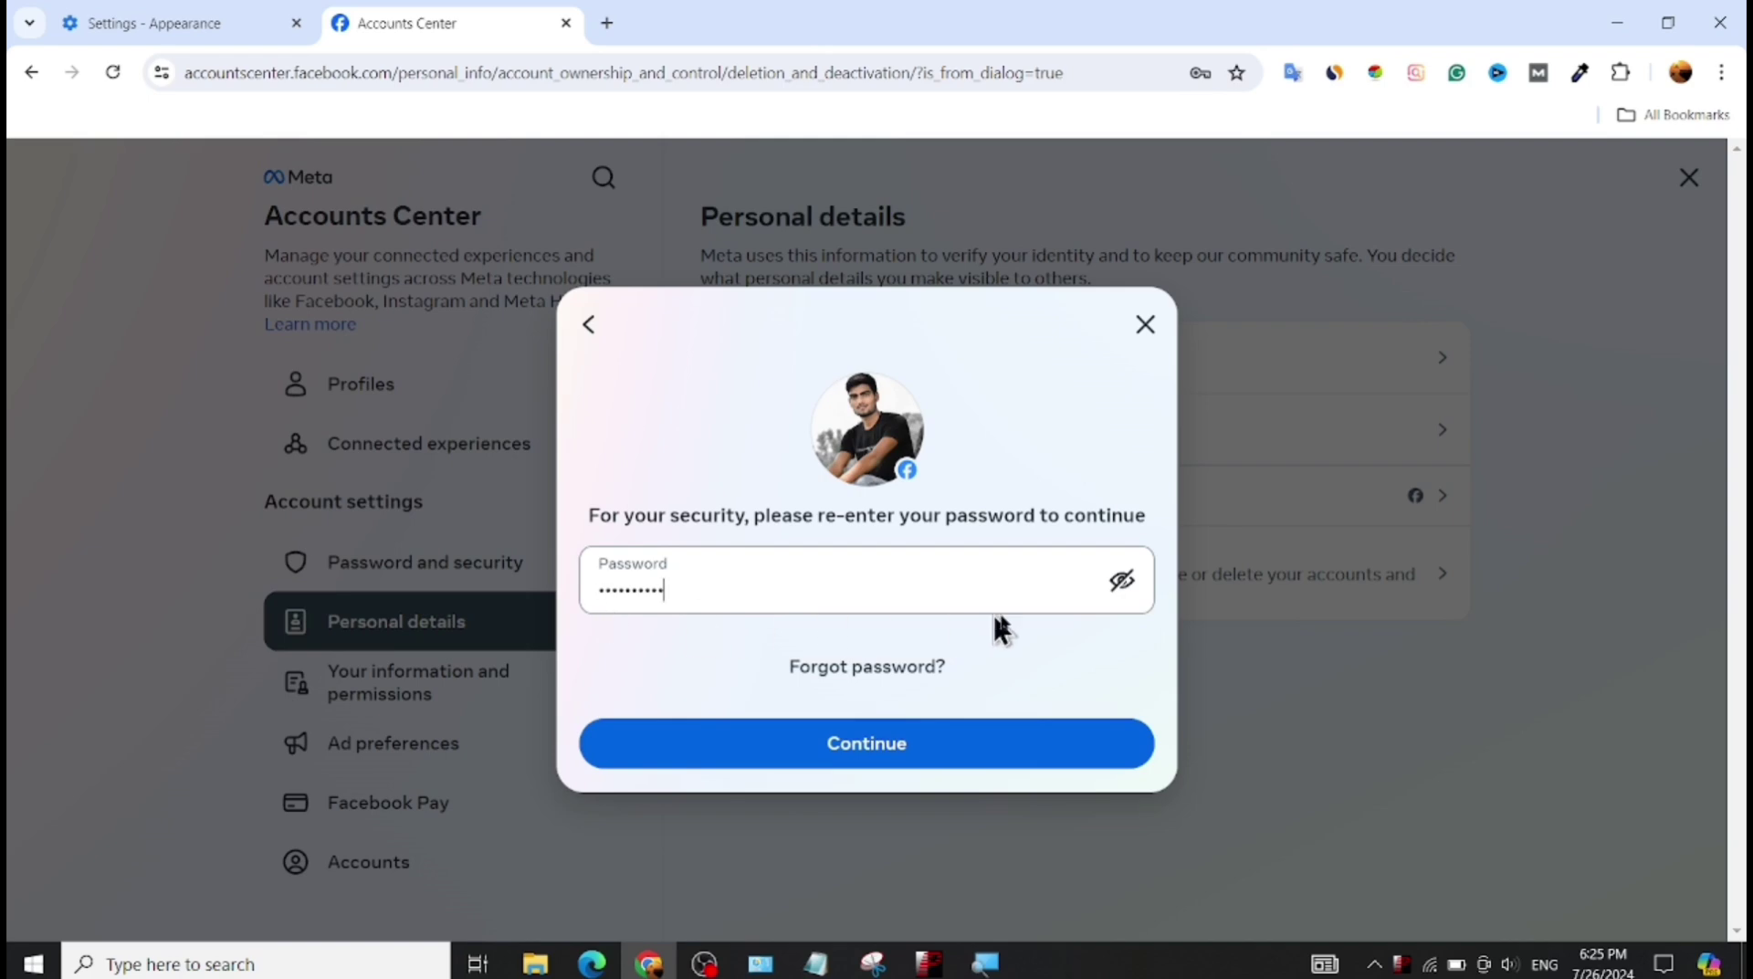
left_click(911, 754)
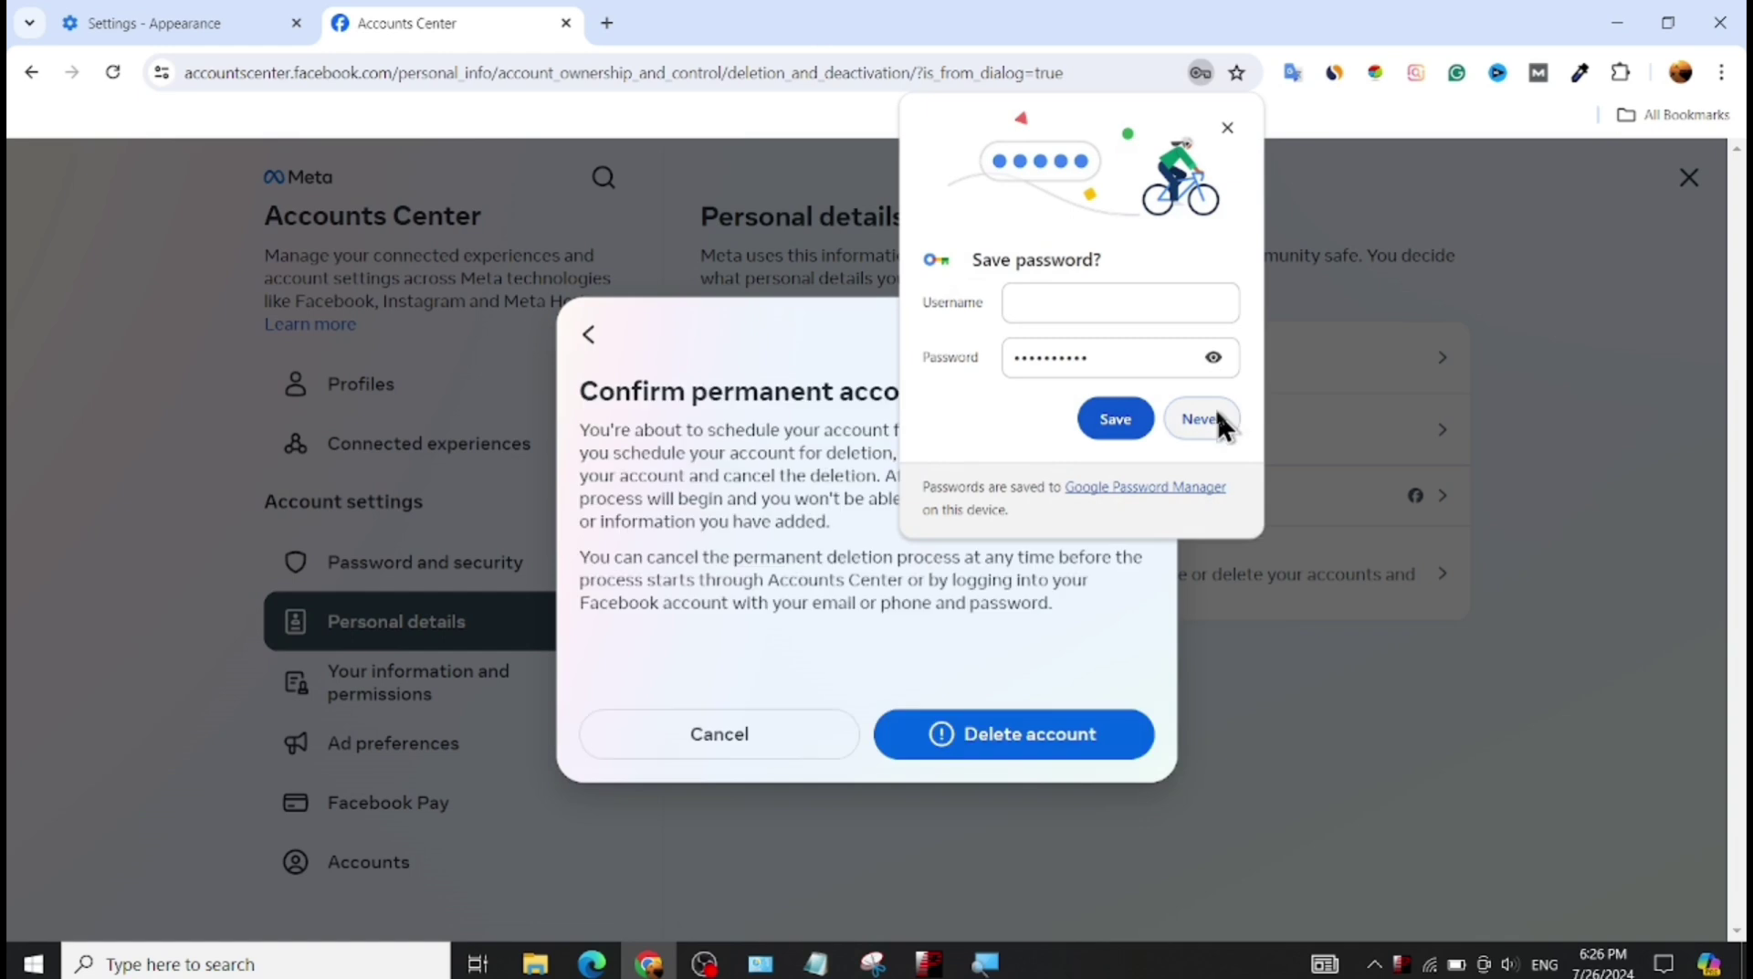
left_click(1217, 420)
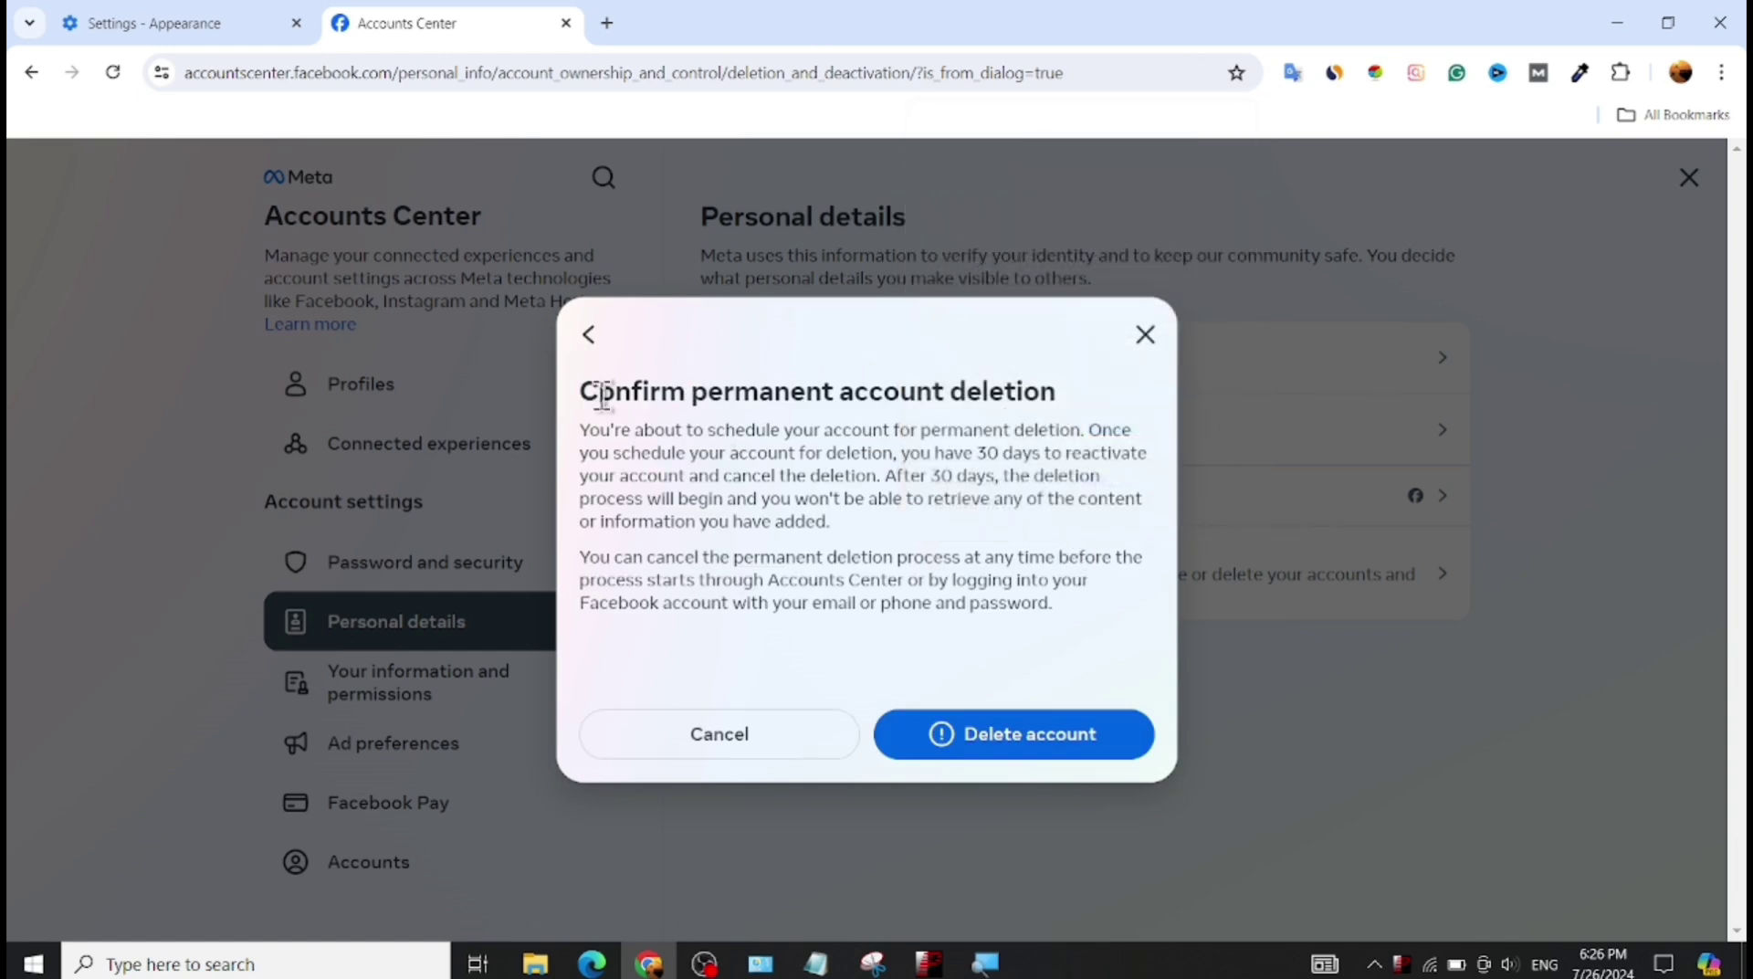
Review the 30-day notice in the final confirmation and confirm the permanent deletion of the Facebook account.
left_click_drag(575, 402, 1059, 402)
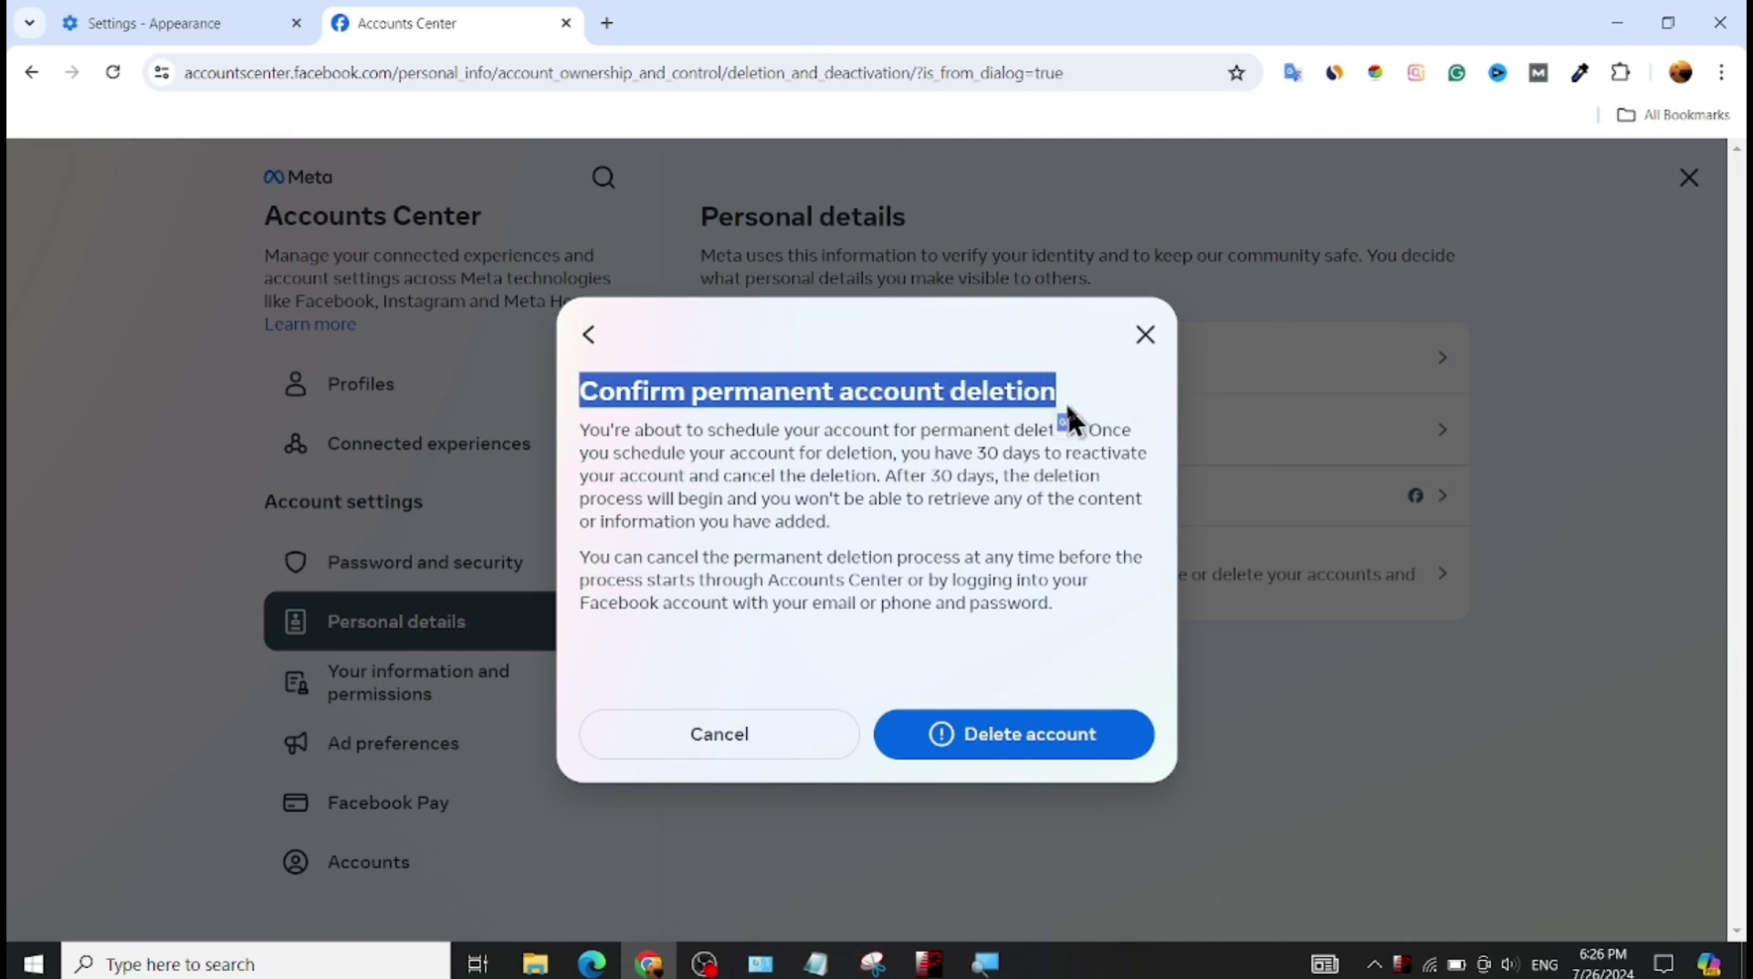
left_click(933, 538)
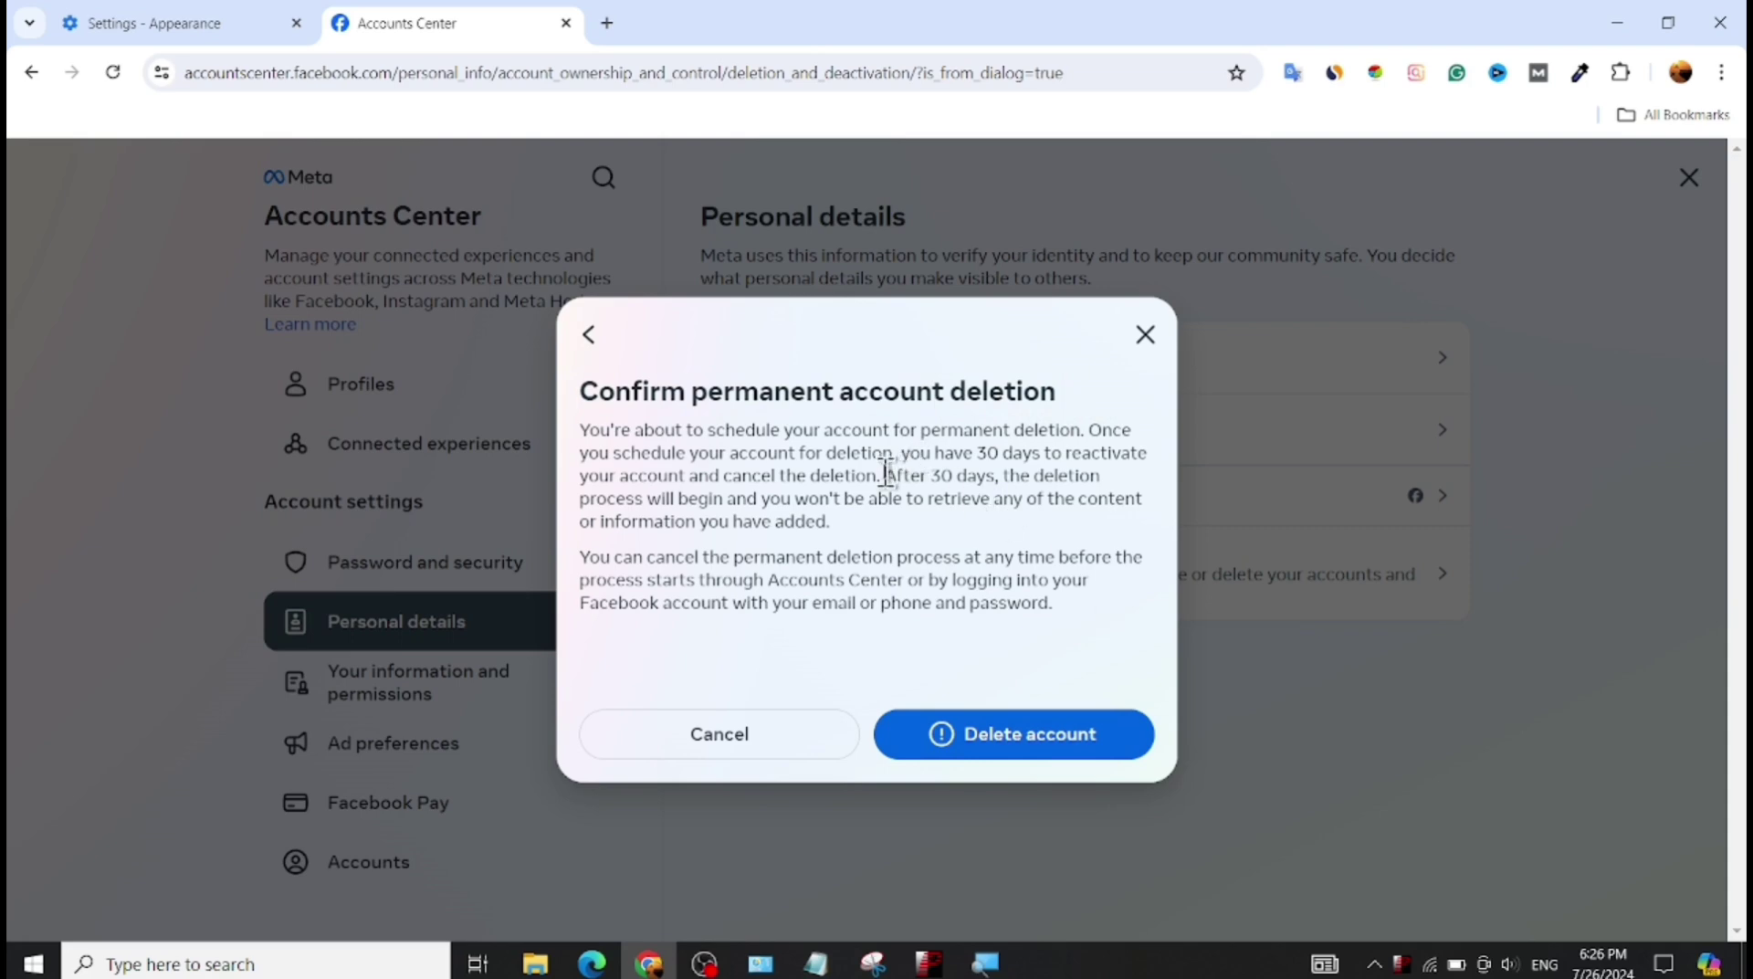
left_click_drag(885, 473, 997, 477)
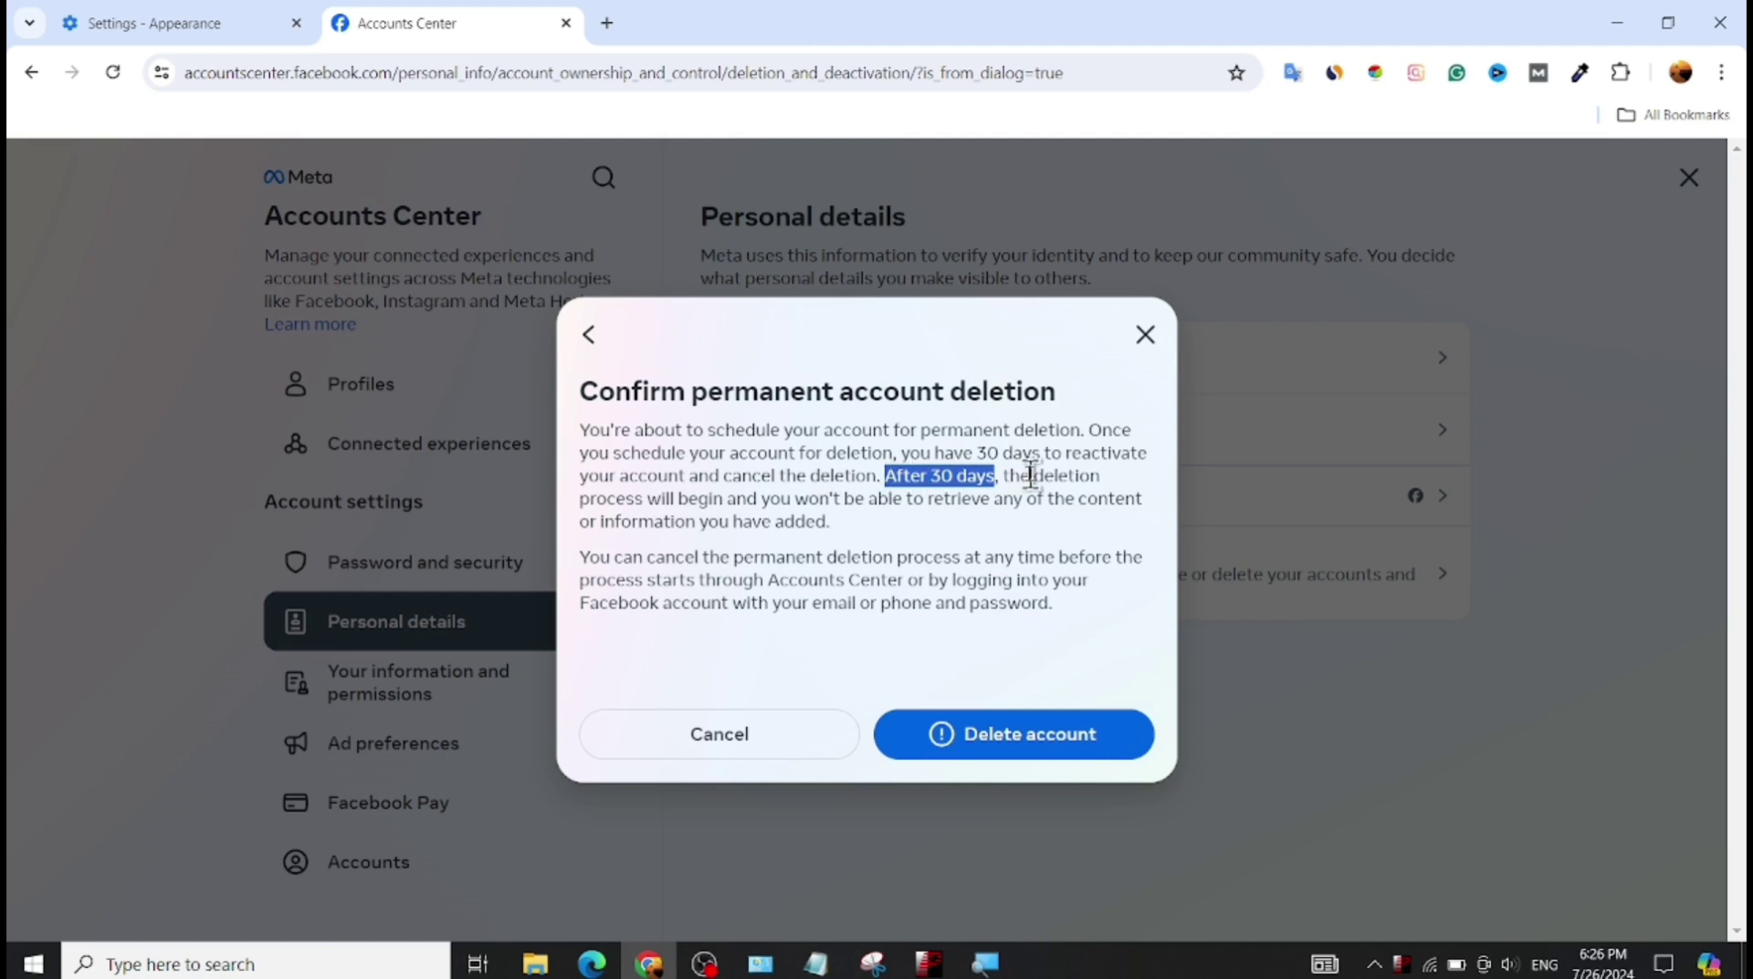
left_click(1030, 474)
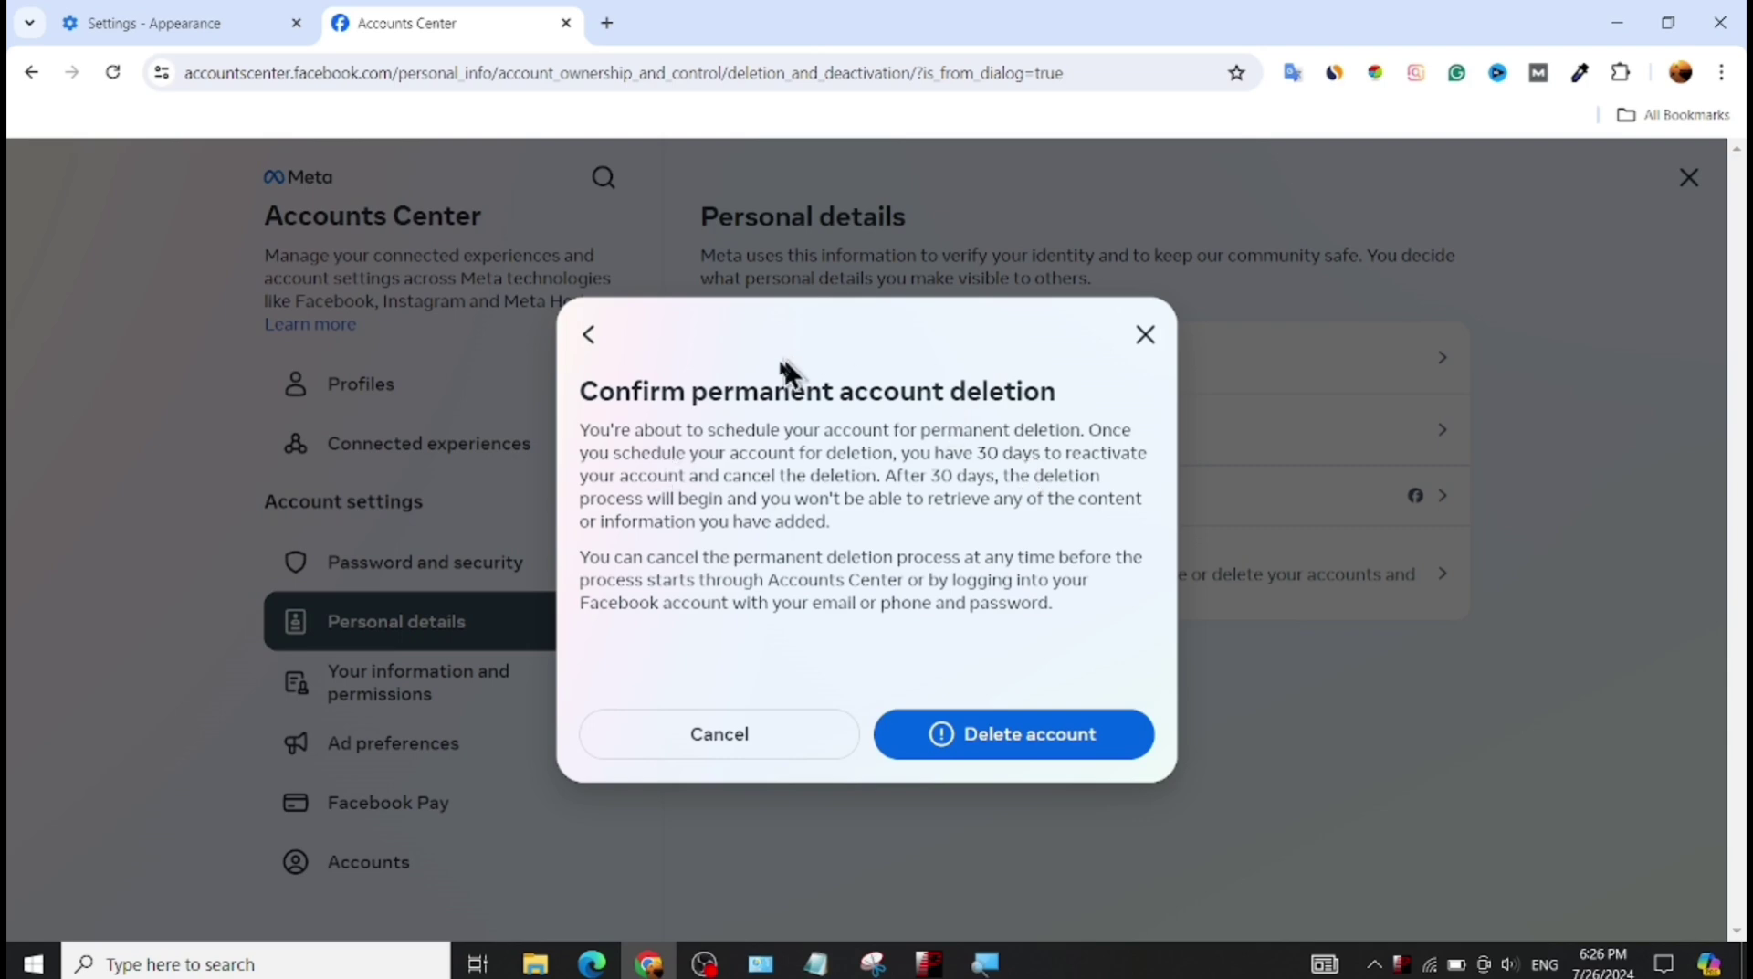
left_click(991, 747)
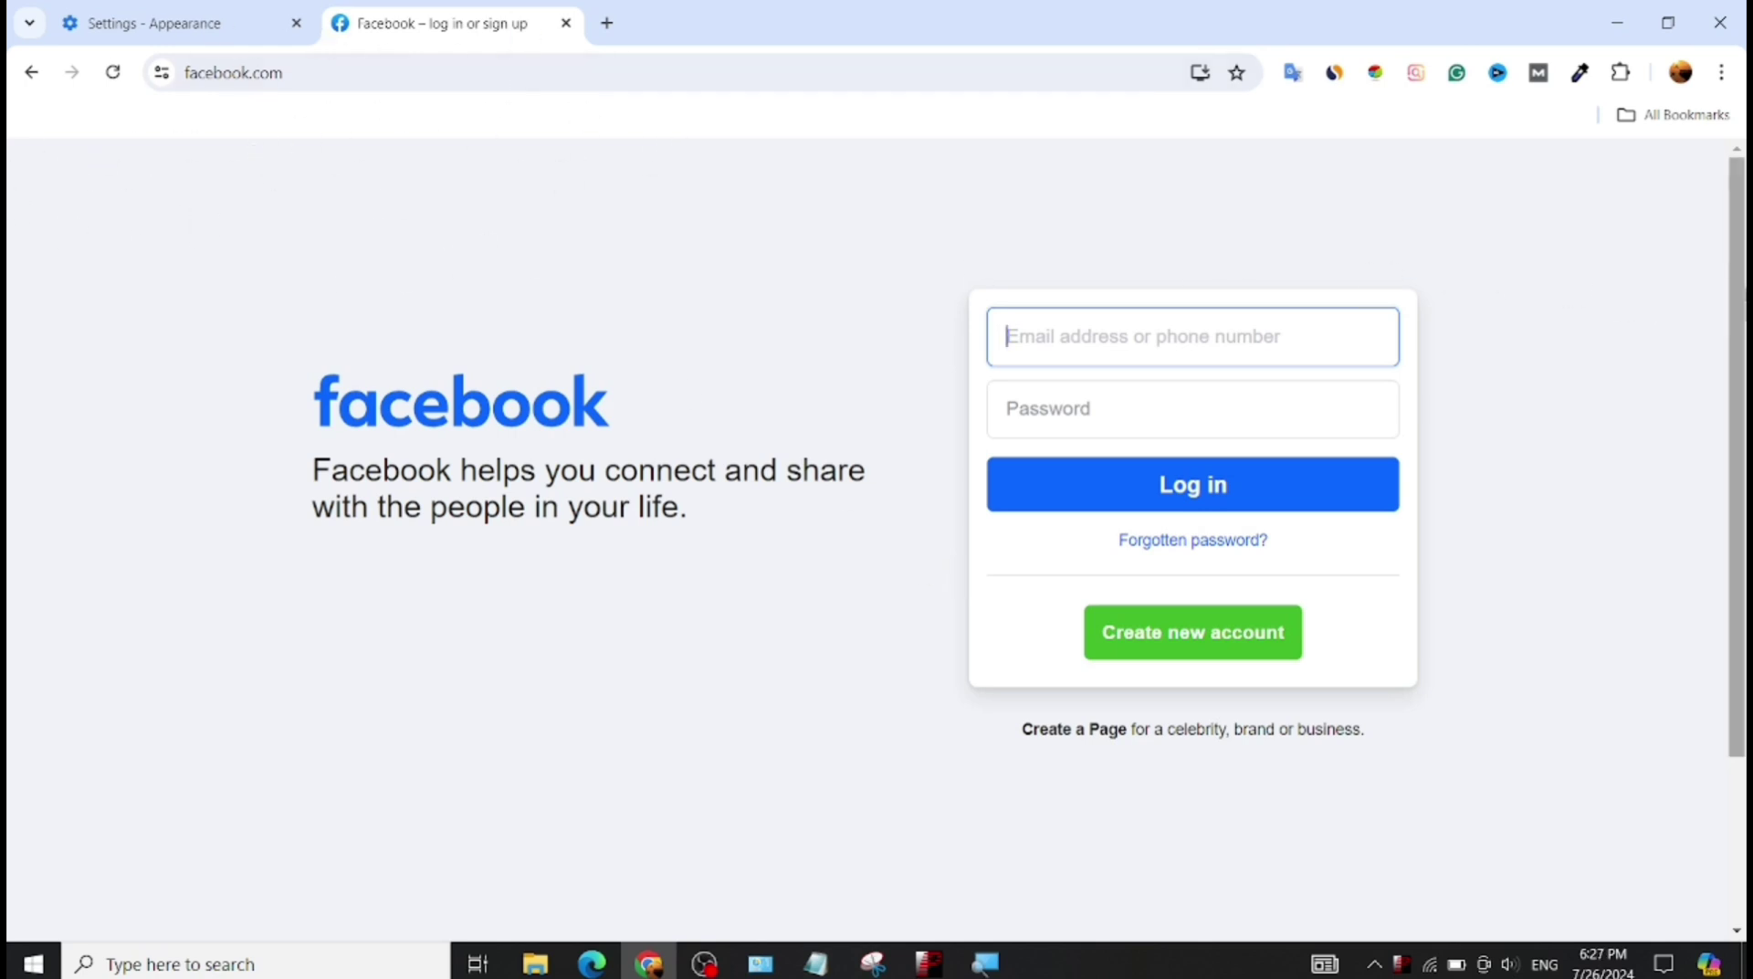
scroll(1741, 643, "down", 3)
scroll(1742, 644, "up", 3)
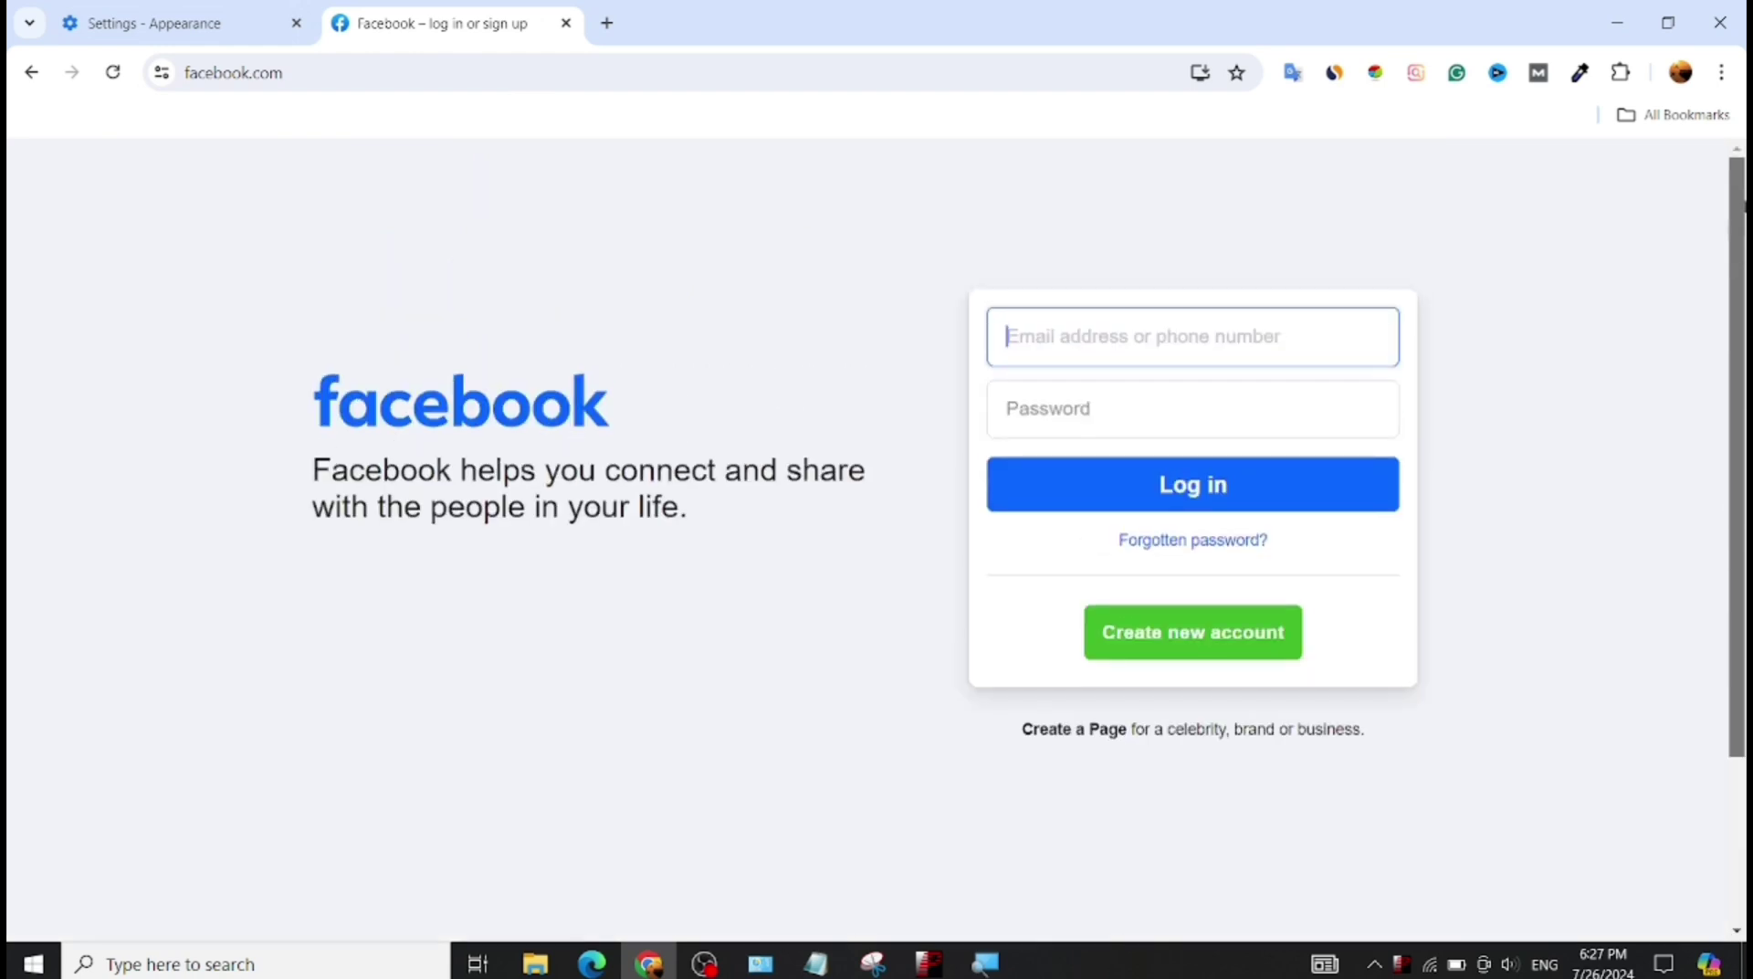